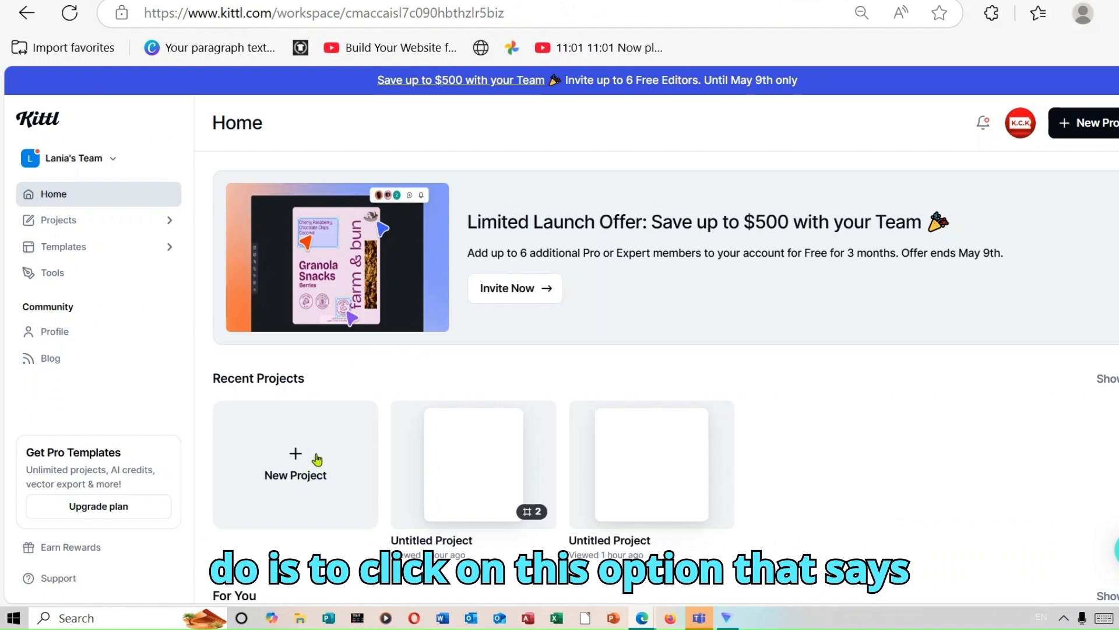
Step: Create a new project with the popular T-Shirt artboard preset, sized 4200 × 4800 px
{"action": "left_click", "coordinate": [317, 459]}
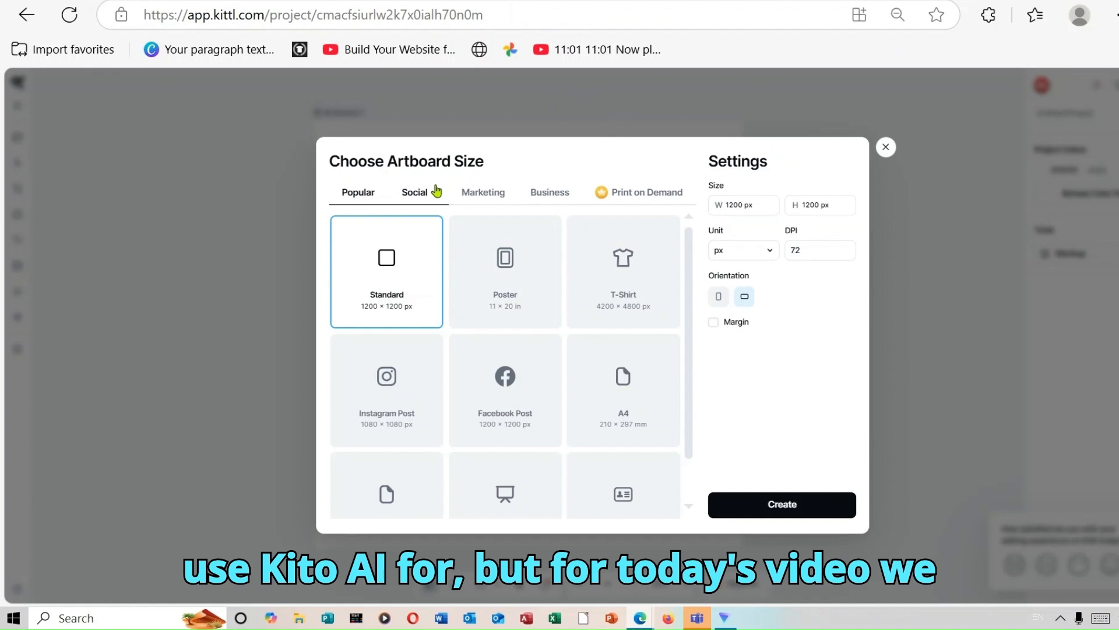
{"action": "left_click", "coordinate": [660, 193]}
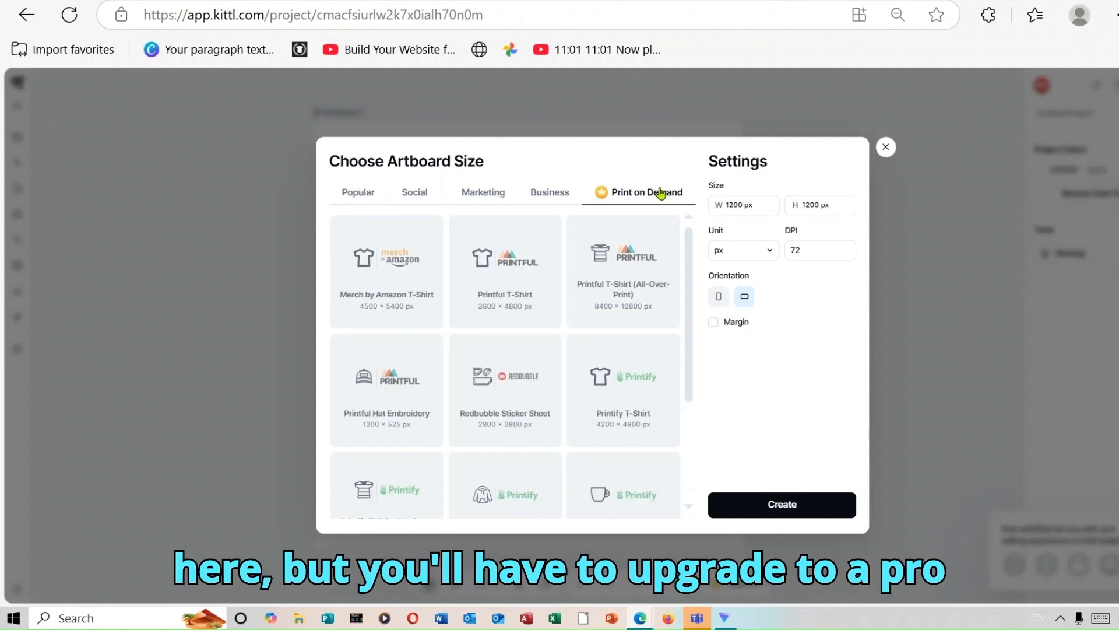
{"action": "left_click", "coordinate": [365, 199]}
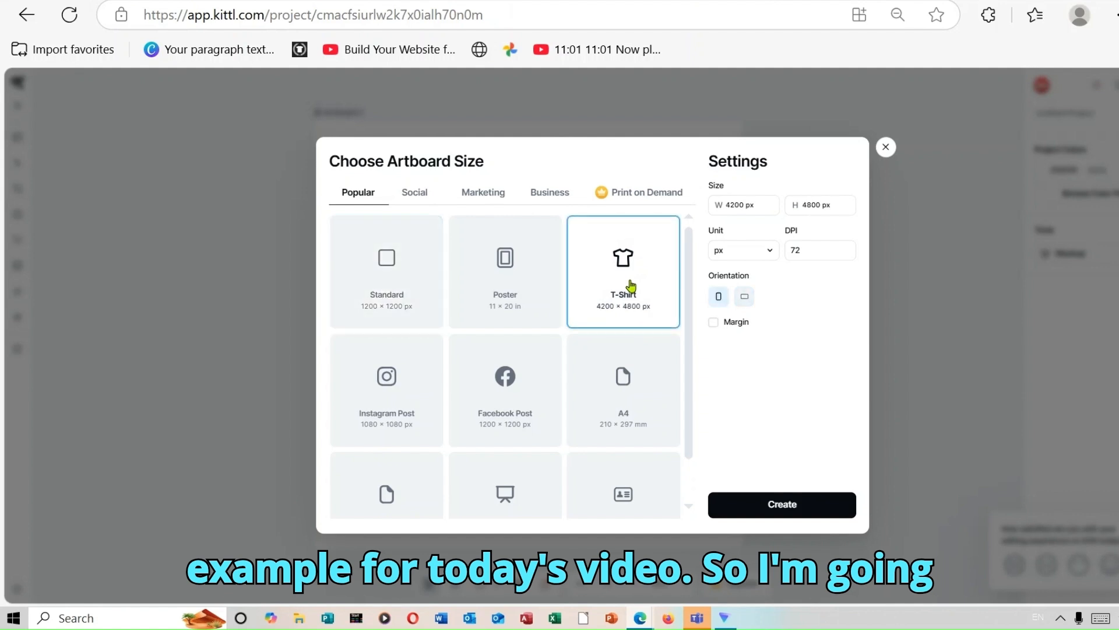
{"action": "left_click", "coordinate": [631, 287]}
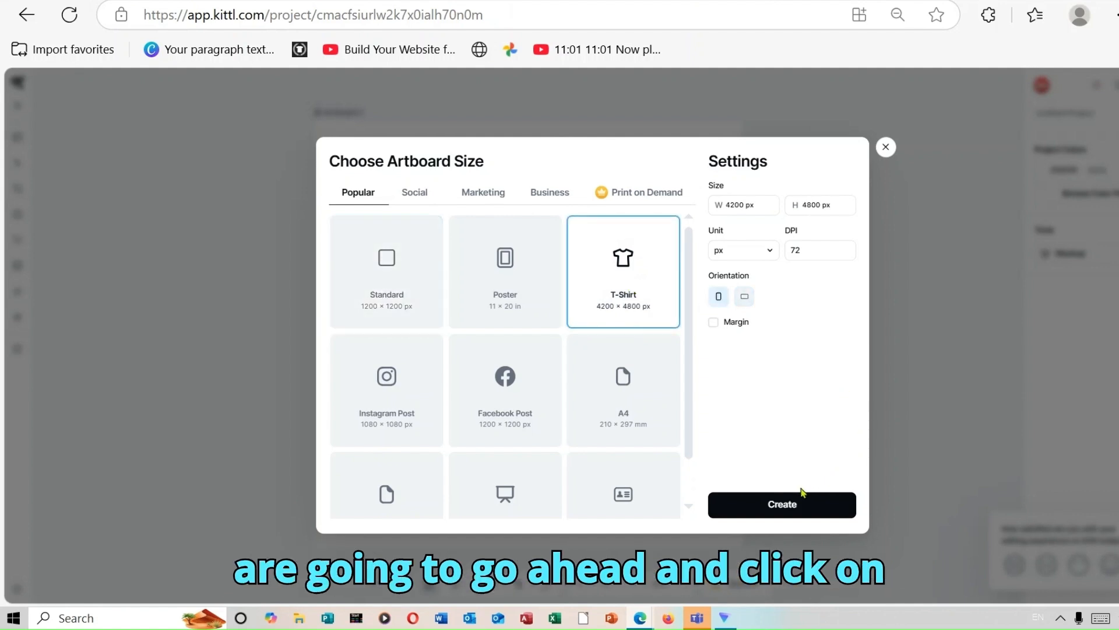
{"action": "left_click", "coordinate": [791, 504]}
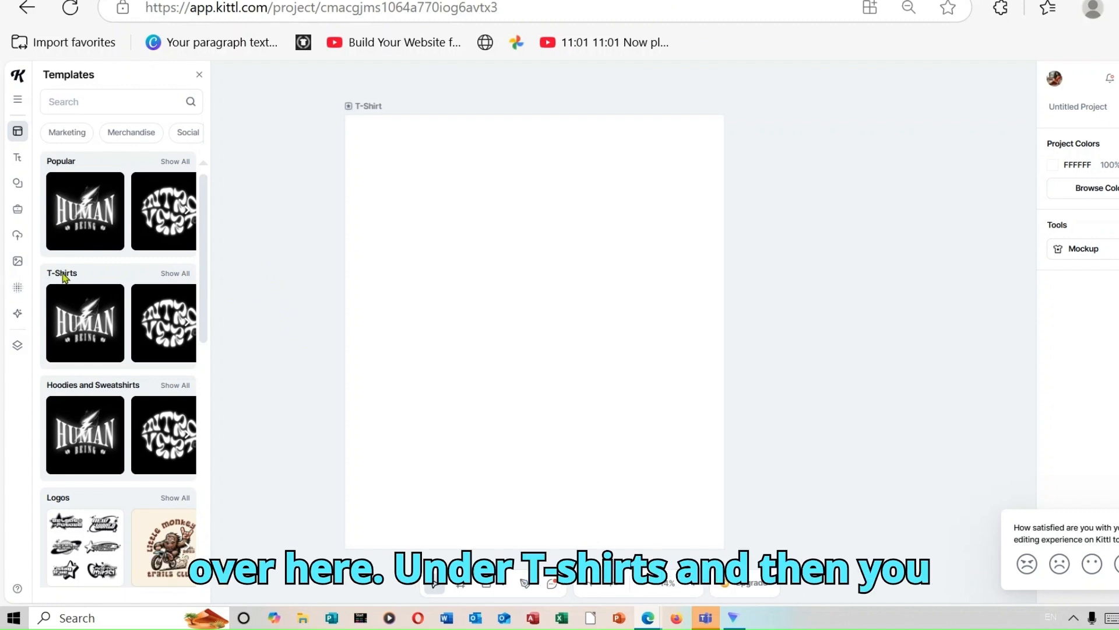
Step: Browse the full set of T-shirt templates and add the Human Being template to the canvas
{"action": "left_click", "coordinate": [181, 274]}
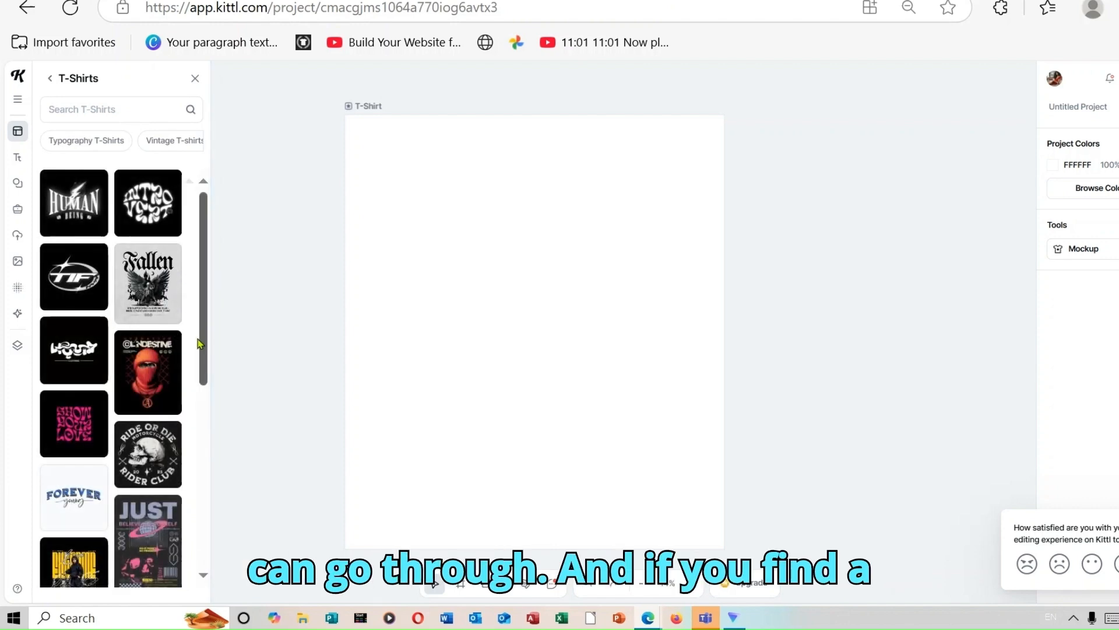
{"action": "scroll", "coordinate": [208, 417], "scroll_direction": "down", "scroll_amount": 5}
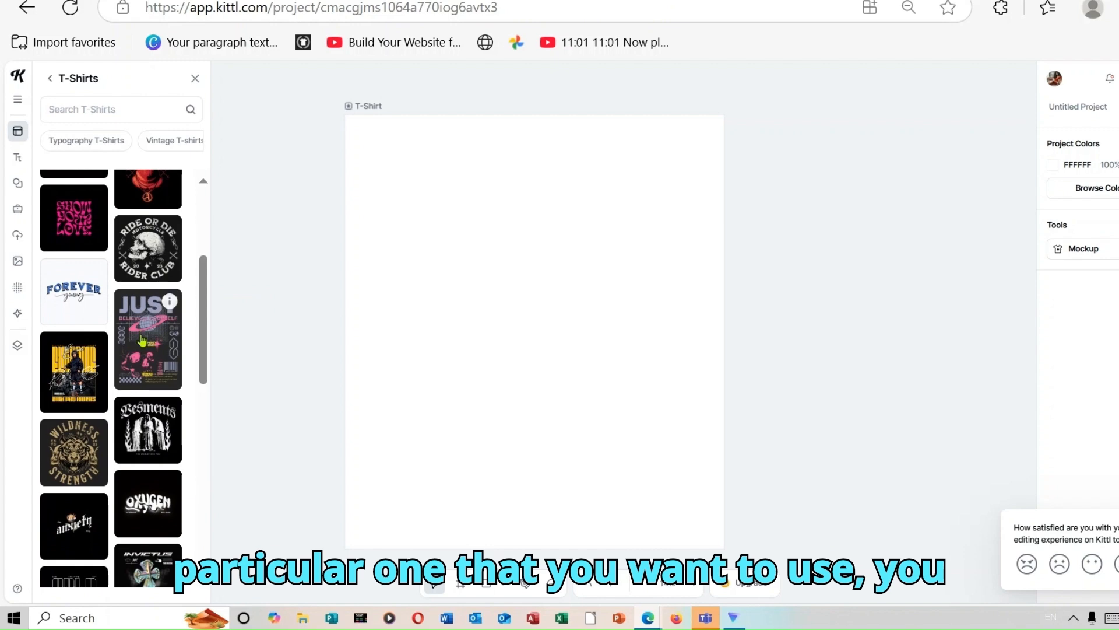
{"action": "left_click", "coordinate": [141, 340]}
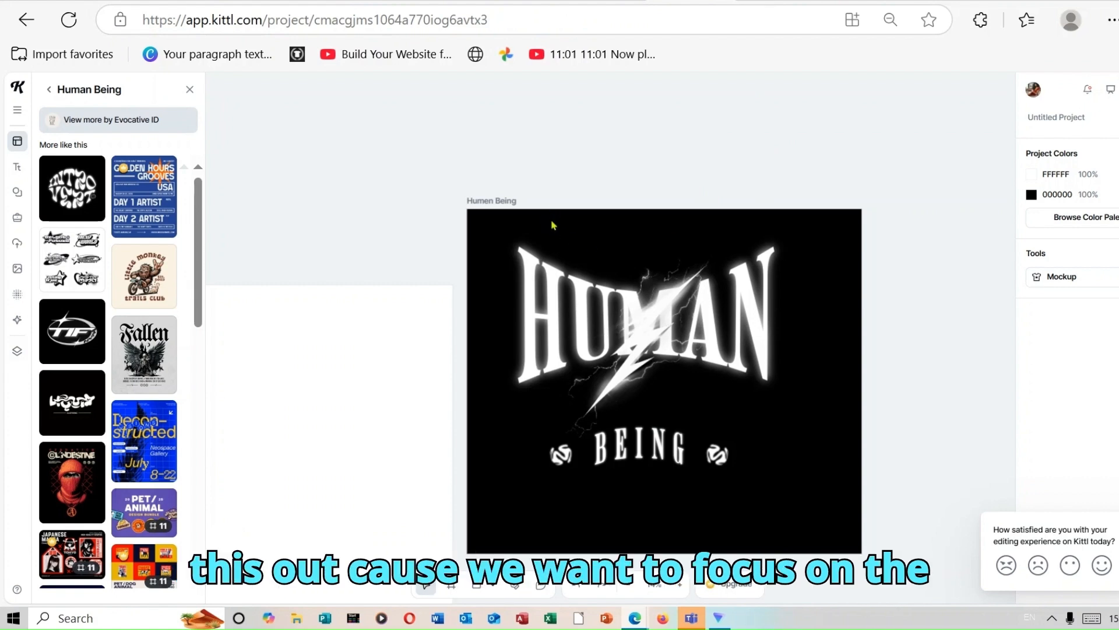
Step: Delete the Human Being template artboard from the canvas
{"action": "left_click", "coordinate": [505, 203]}
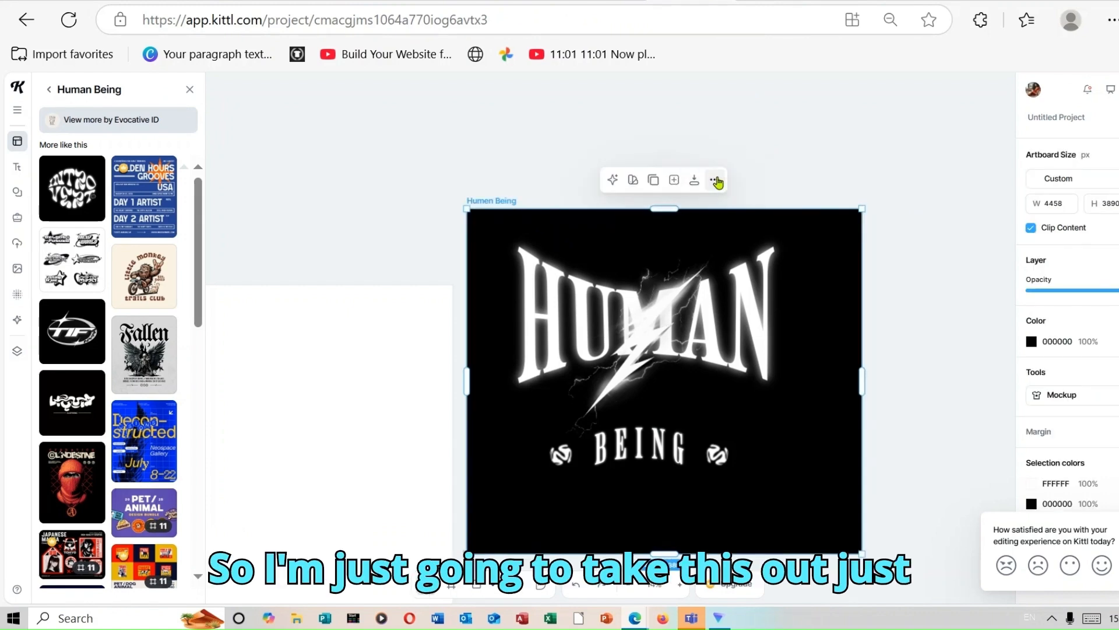
{"action": "left_click", "coordinate": [716, 181]}
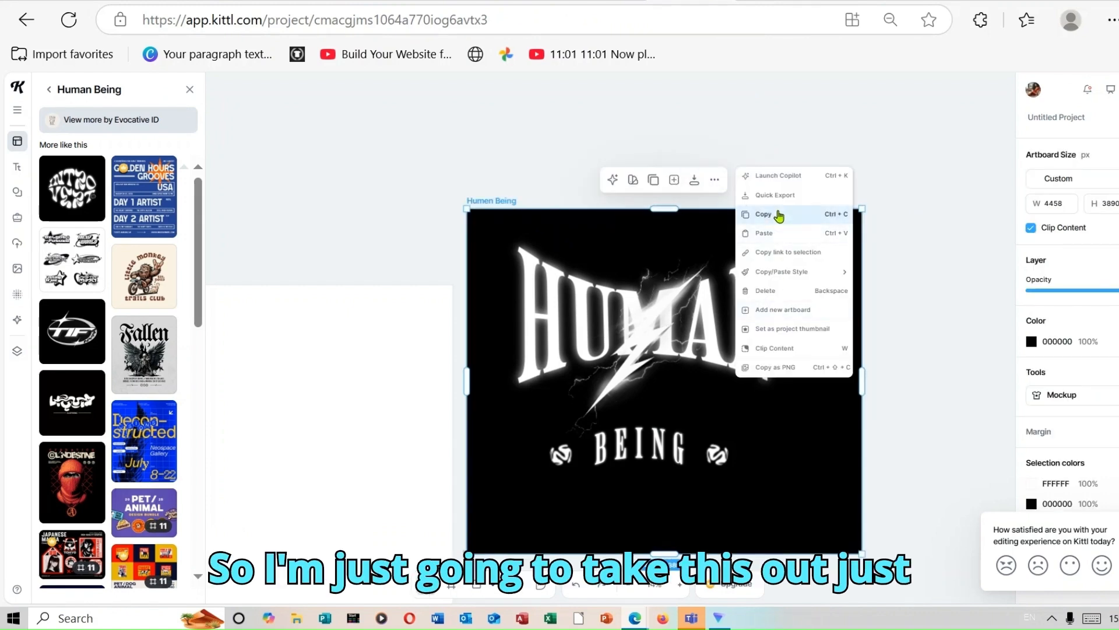
{"action": "left_click", "coordinate": [766, 290]}
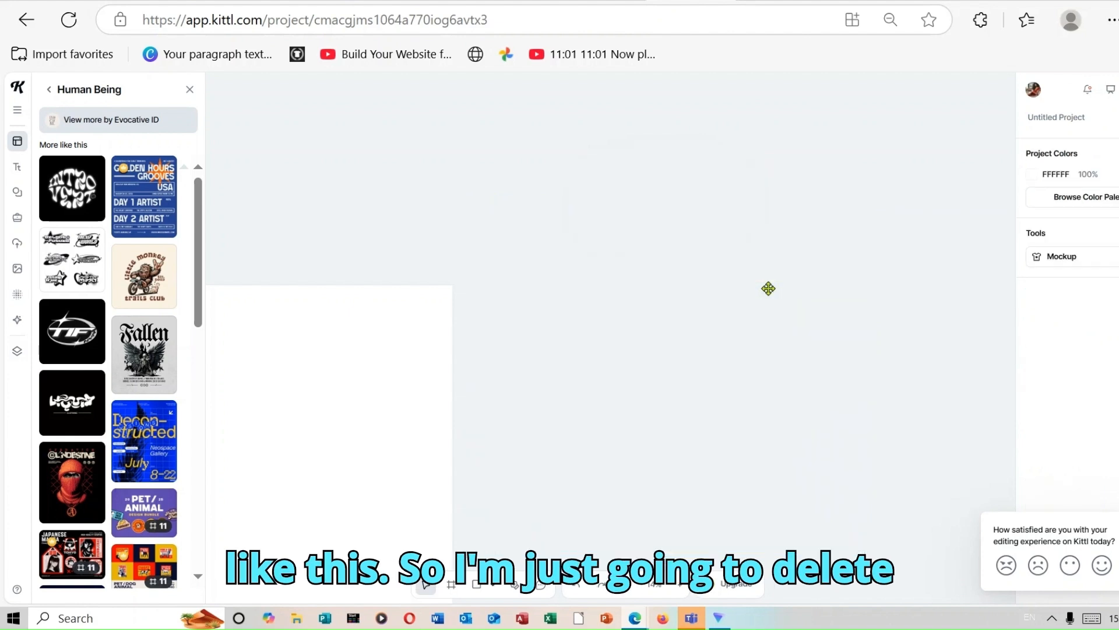
Step: Select the blank T-Shirt artboard and set Kittl AI's Design Generator to make a T-shirt
{"action": "left_click", "coordinate": [340, 361]}
{"action": "left_click_drag", "start_coordinate": [340, 361], "coordinate": [537, 220]}
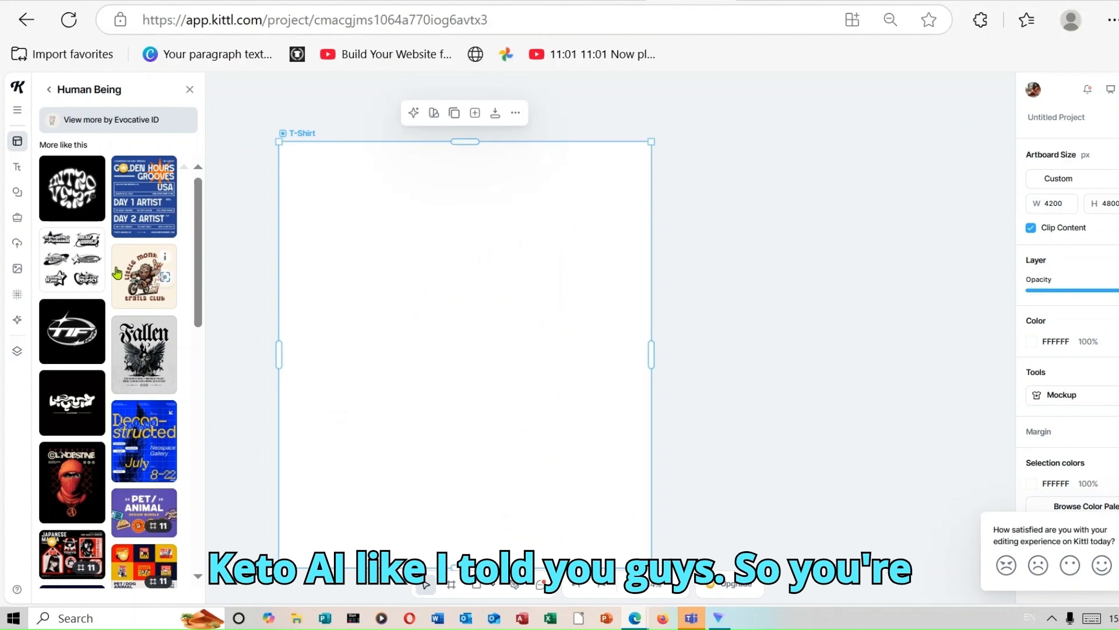
{"action": "left_click", "coordinate": [19, 323]}
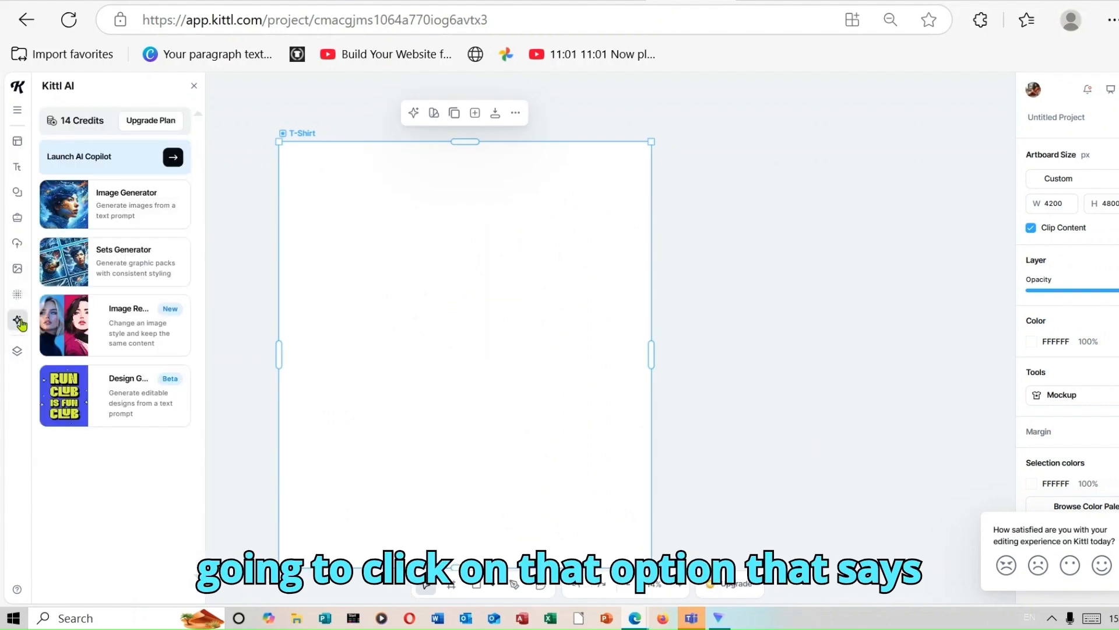
{"action": "left_click", "coordinate": [132, 394]}
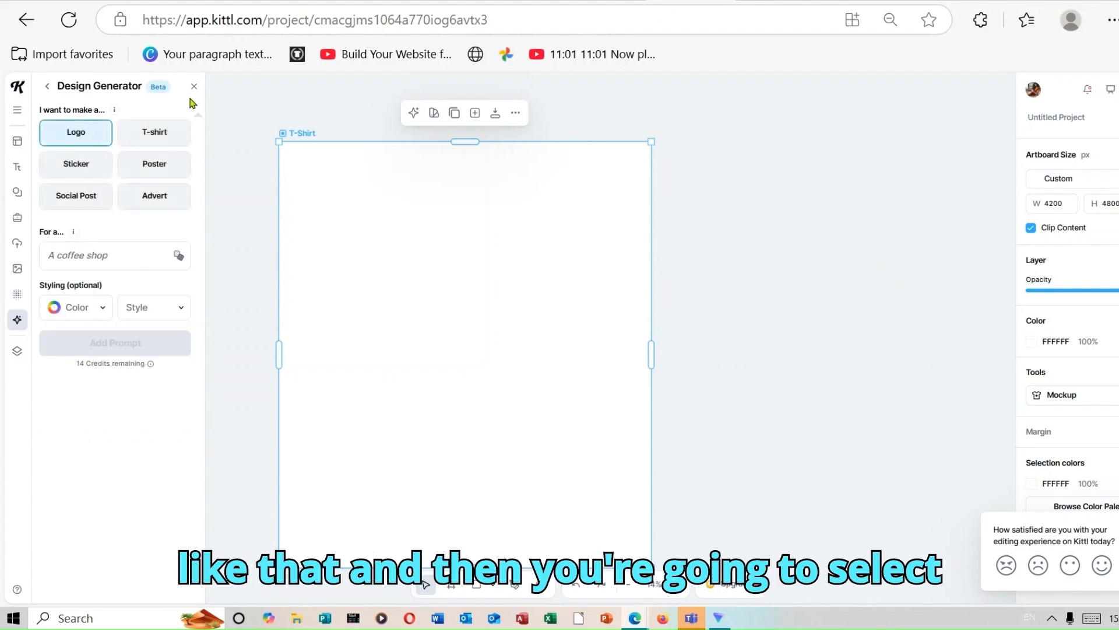
{"action": "left_click", "coordinate": [156, 139]}
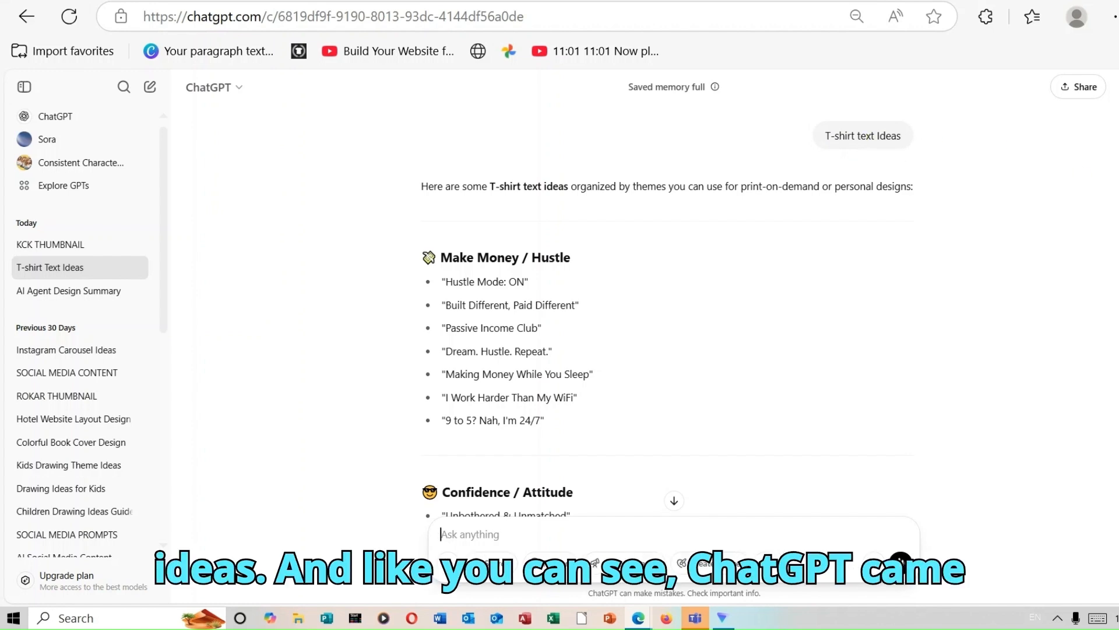
Step: Go through the T-shirt text ideas in ChatGPT and copy the slogan "AI Is My Assistant, Not My Competition"
{"action": "scroll", "coordinate": [667, 321], "scroll_direction": "down", "scroll_amount": 2}
{"action": "scroll", "coordinate": [668, 321], "scroll_direction": "down", "scroll_amount": 7}
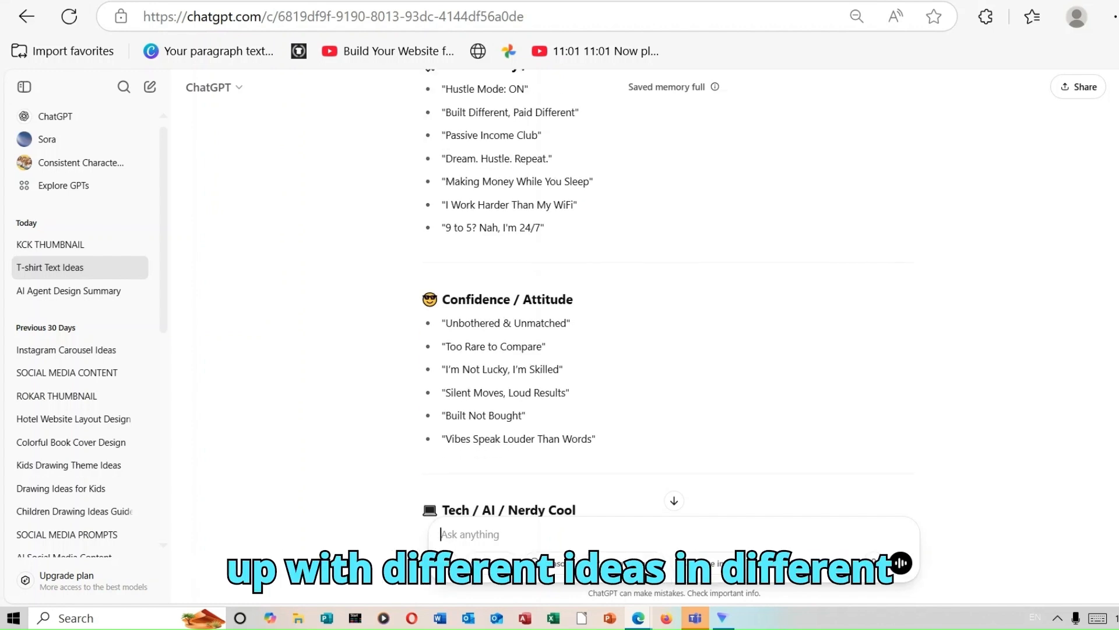
{"action": "scroll", "coordinate": [667, 321], "scroll_direction": "down", "scroll_amount": 5}
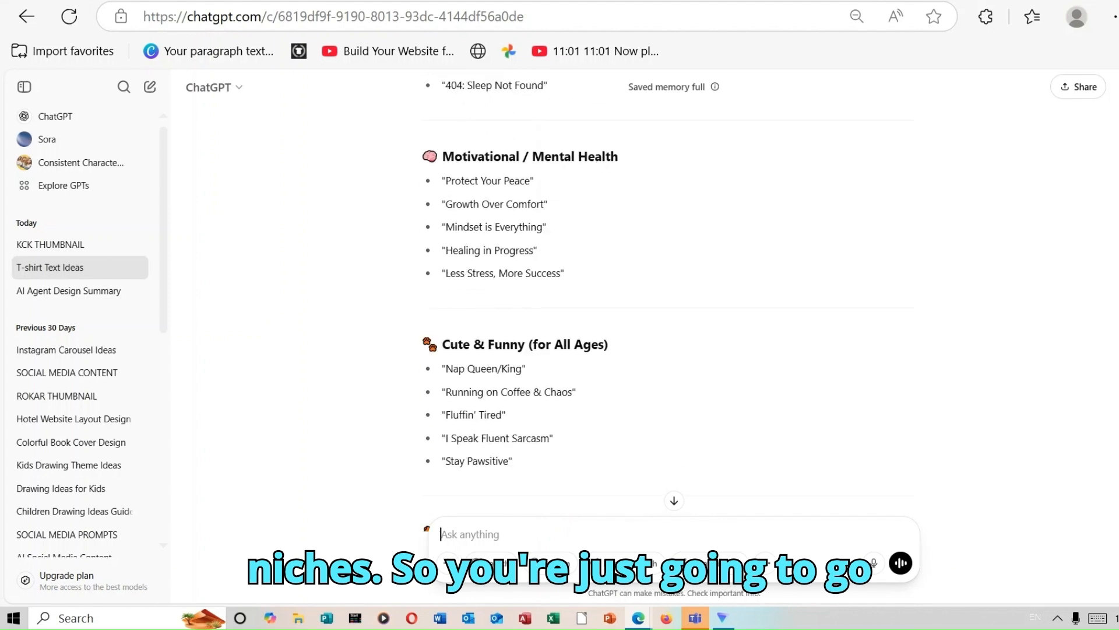
{"action": "scroll", "coordinate": [667, 320], "scroll_direction": "down", "scroll_amount": 7}
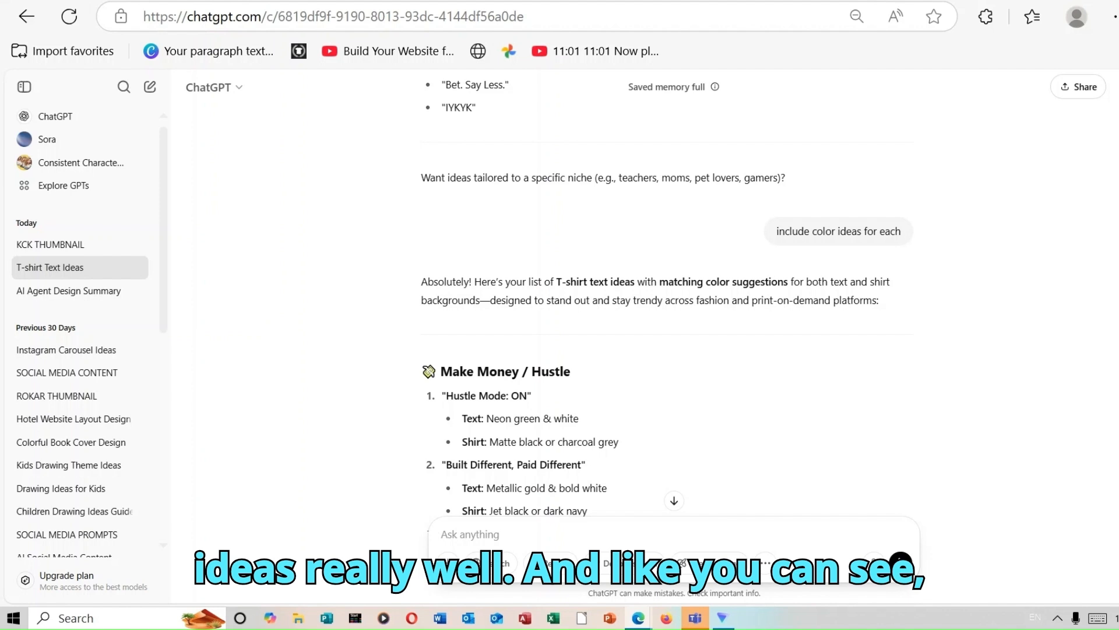
{"action": "scroll", "coordinate": [666, 295], "scroll_direction": "down", "scroll_amount": 3}
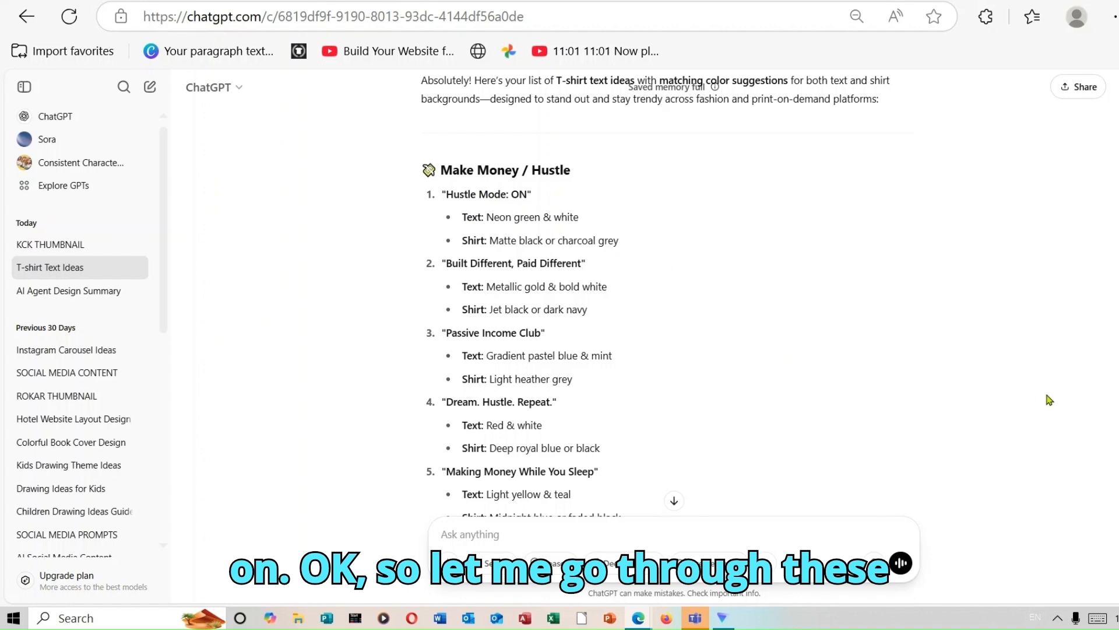
{"action": "scroll", "coordinate": [668, 292], "scroll_direction": "down", "scroll_amount": 4}
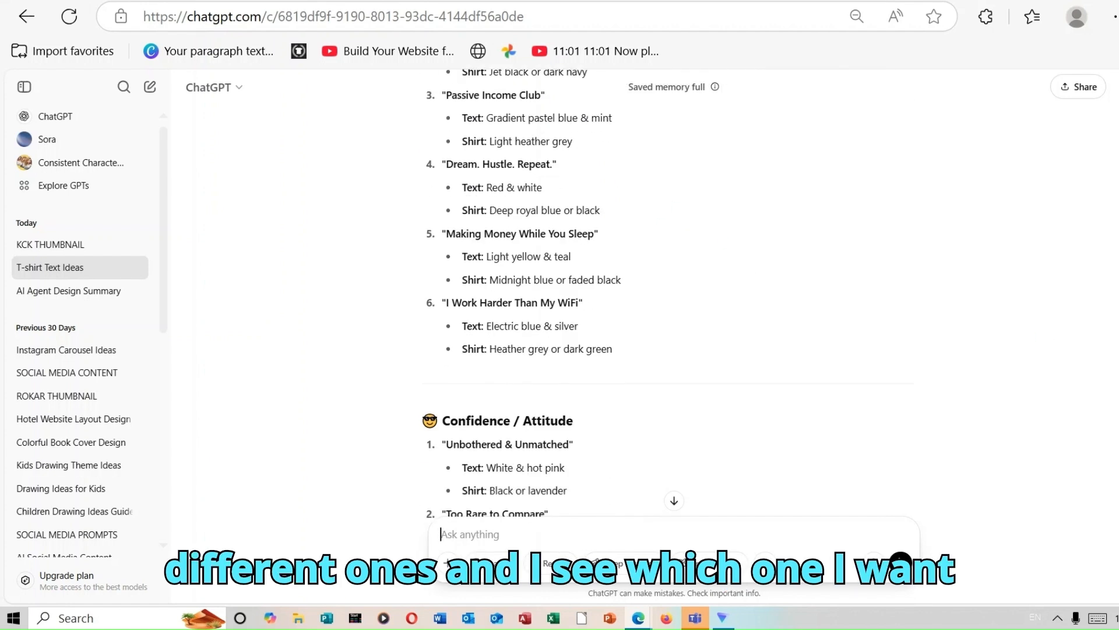
{"action": "scroll", "coordinate": [667, 291], "scroll_direction": "down", "scroll_amount": 8}
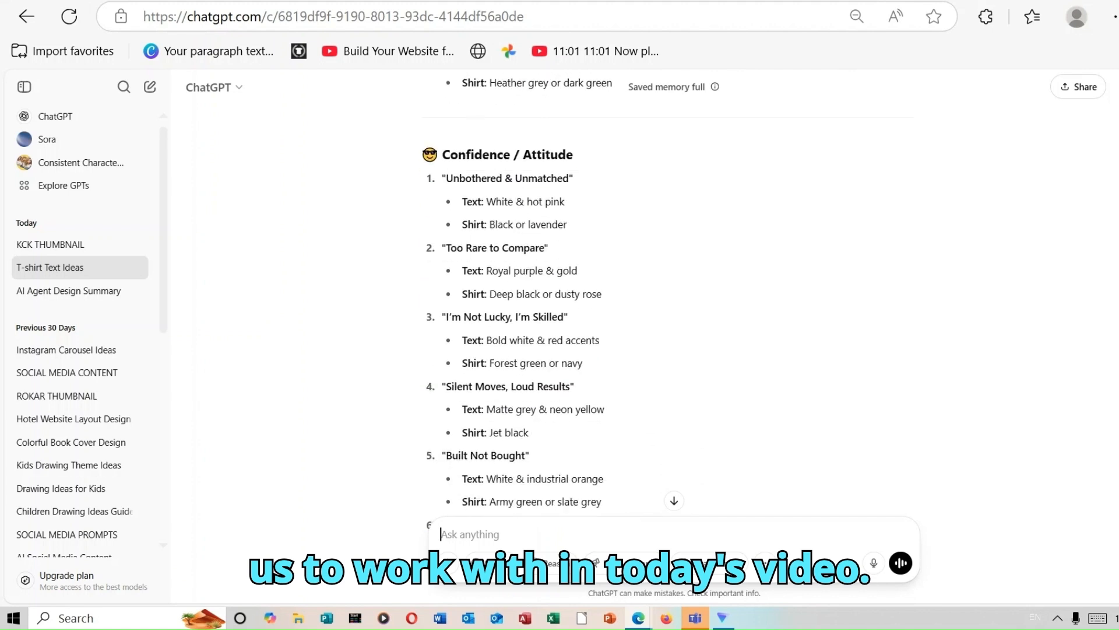
{"action": "scroll", "coordinate": [528, 243], "scroll_direction": "down", "scroll_amount": 5}
{"action": "left_click_drag", "start_coordinate": [444, 238], "coordinate": [627, 238]}
{"action": "key", "text": "ctrl+c"}
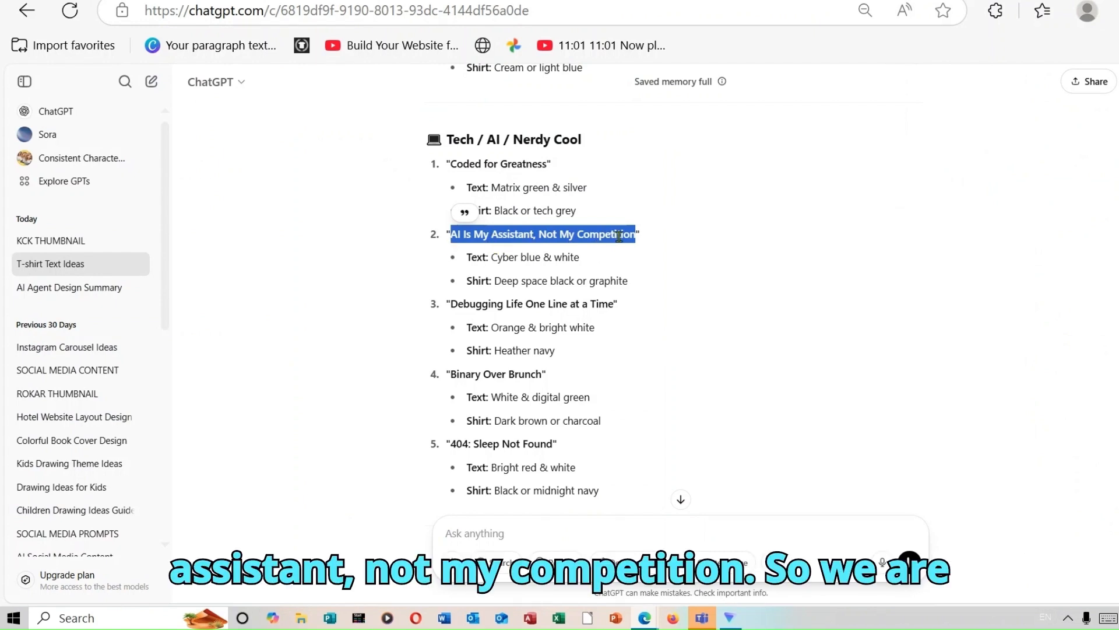
Step: Switch back to Kittl and paste the copied slogan as the T-shirt design's description
{"action": "left_click", "coordinate": [766, 3]}
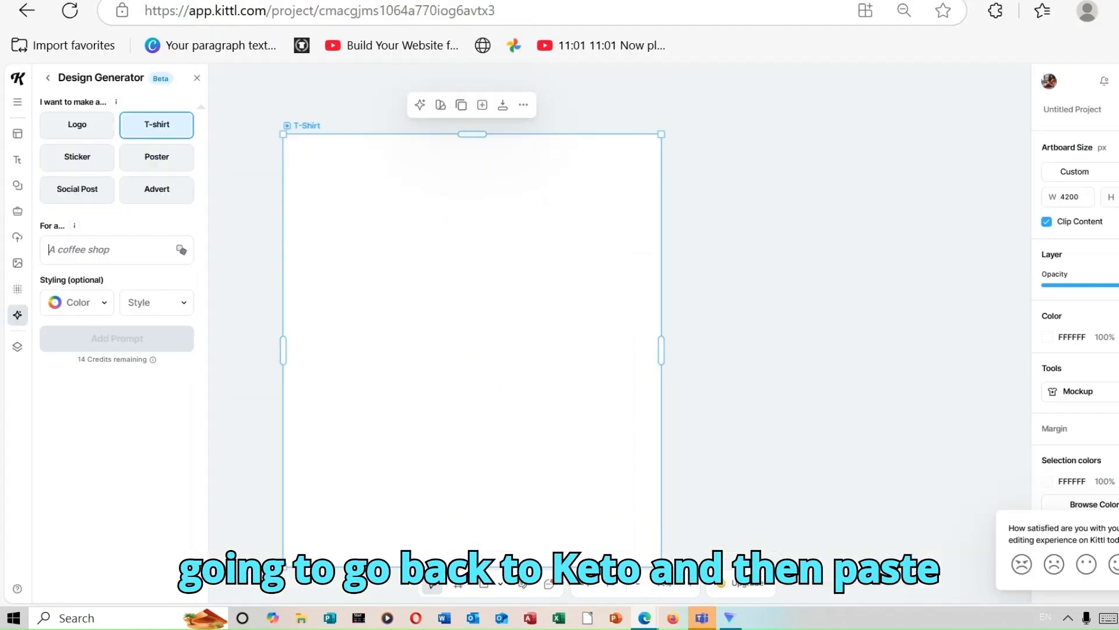
{"action": "right_click", "coordinate": [100, 251]}
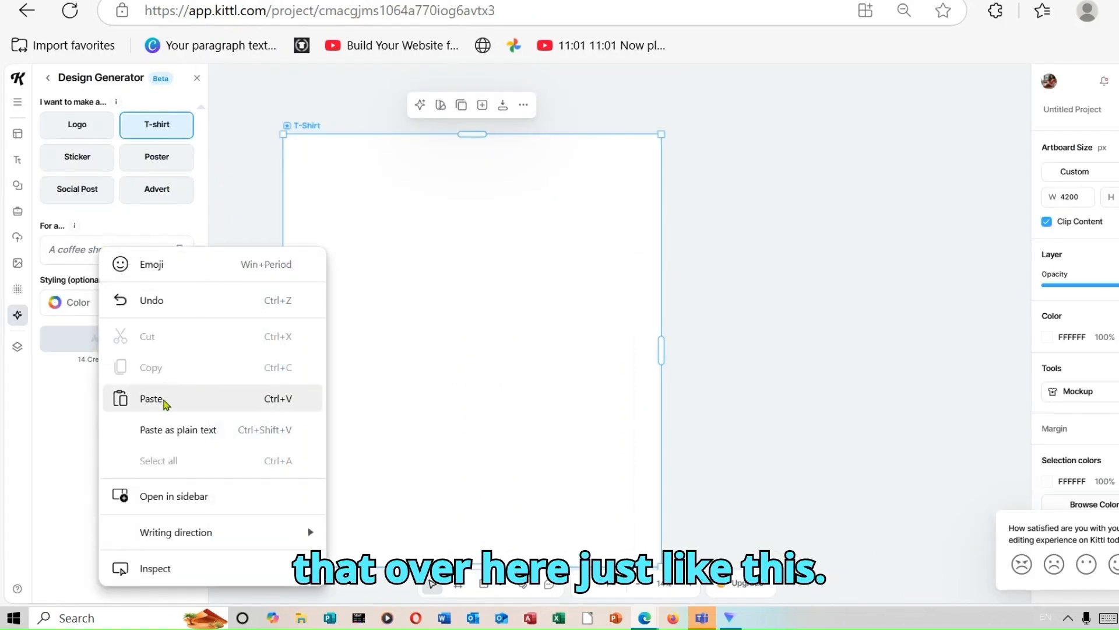
{"action": "left_click", "coordinate": [166, 401]}
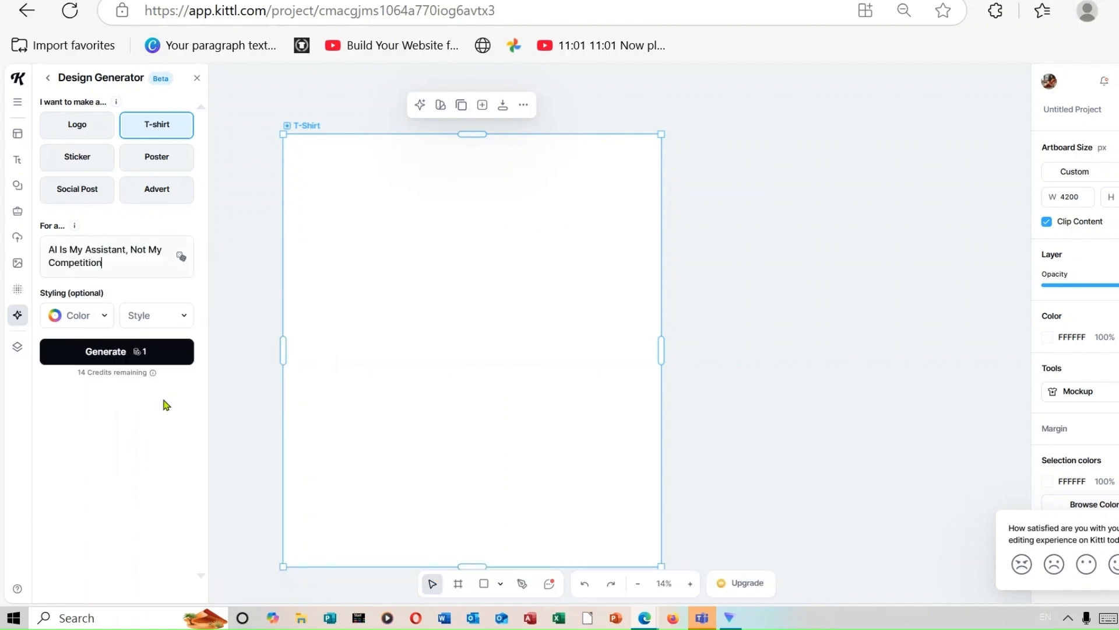
Step: Copy "Text: Cyber blue & white" from the slogan's color suggestions in ChatGPT and paste it as the Design Generator's palette description in Kittl
{"action": "left_click", "coordinate": [104, 318]}
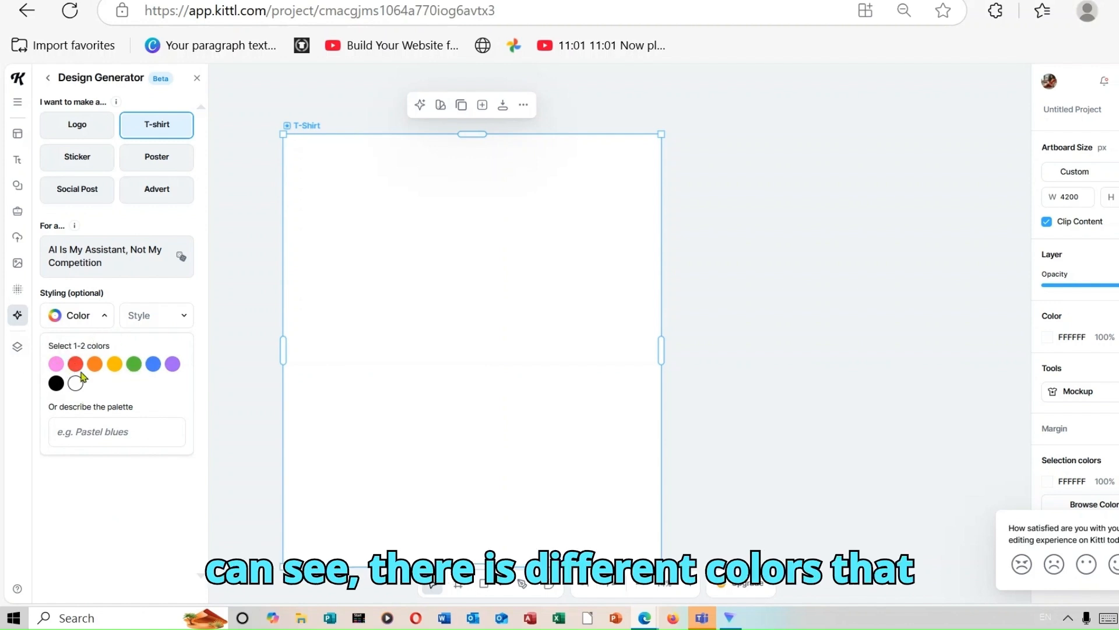
{"action": "left_click", "coordinate": [125, 434]}
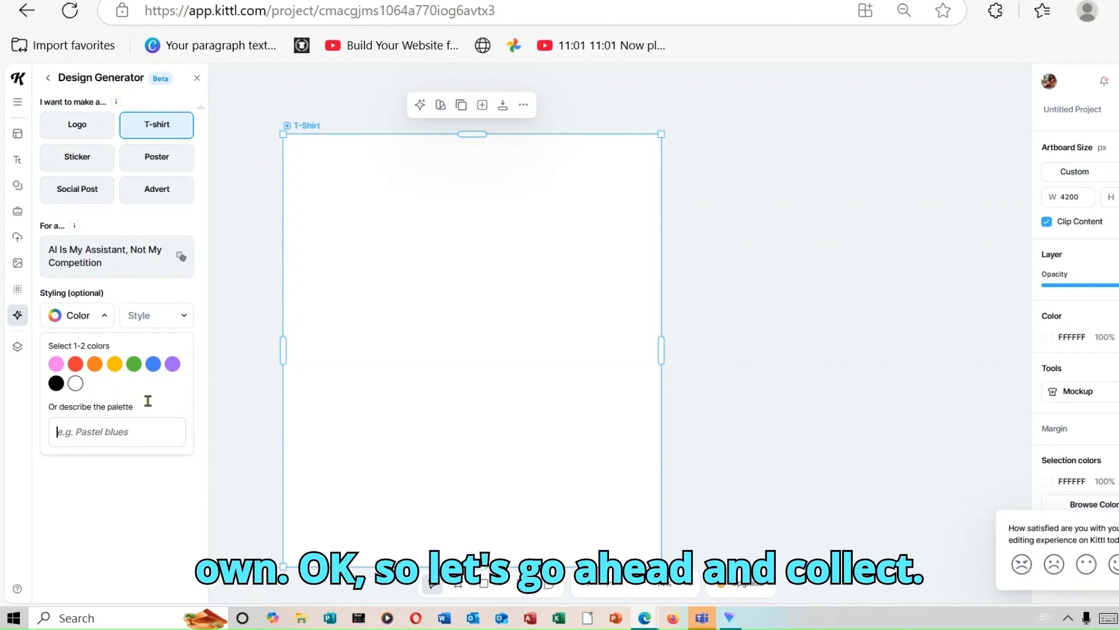
{"action": "key", "text": "ctrl+Tab"}
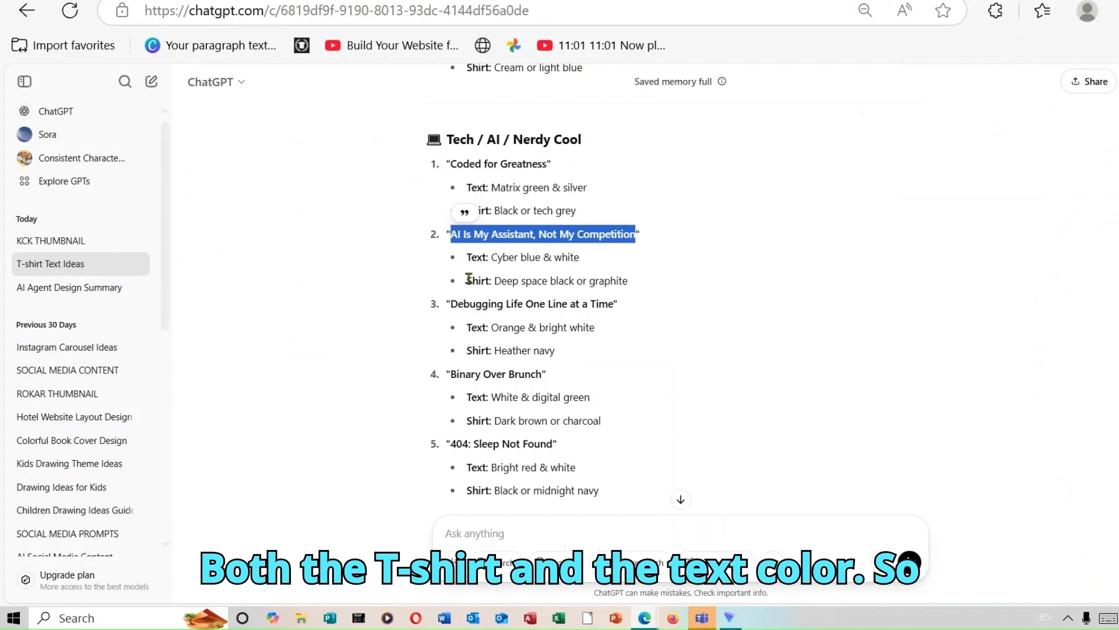
{"action": "left_click_drag", "start_coordinate": [466, 257], "coordinate": [570, 254]}
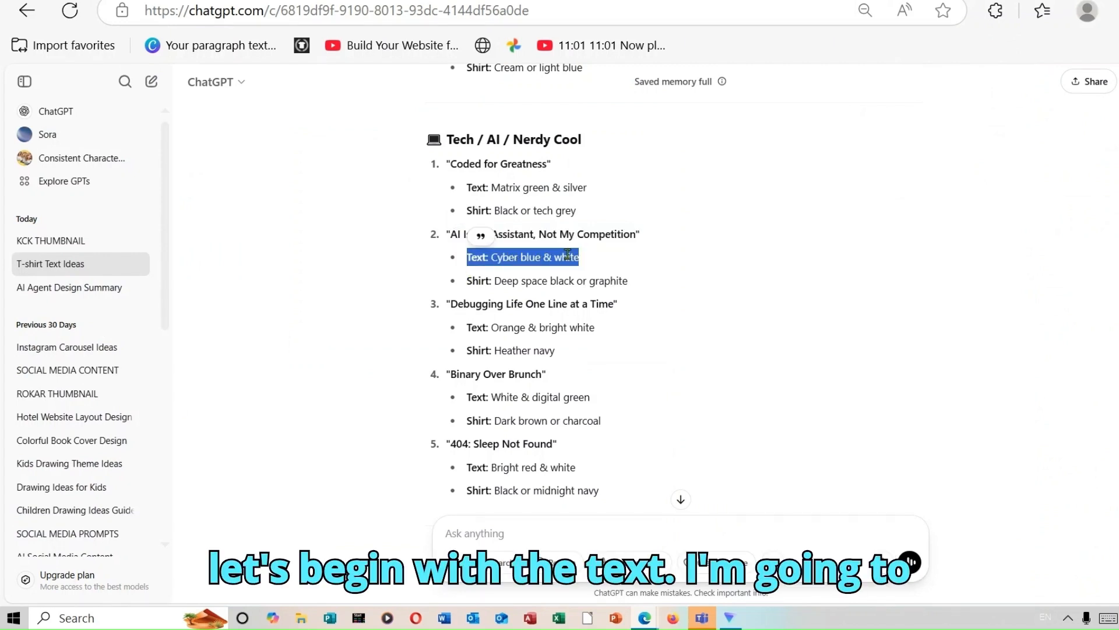
{"action": "right_click", "coordinate": [566, 255]}
{"action": "left_click", "coordinate": [670, 276]}
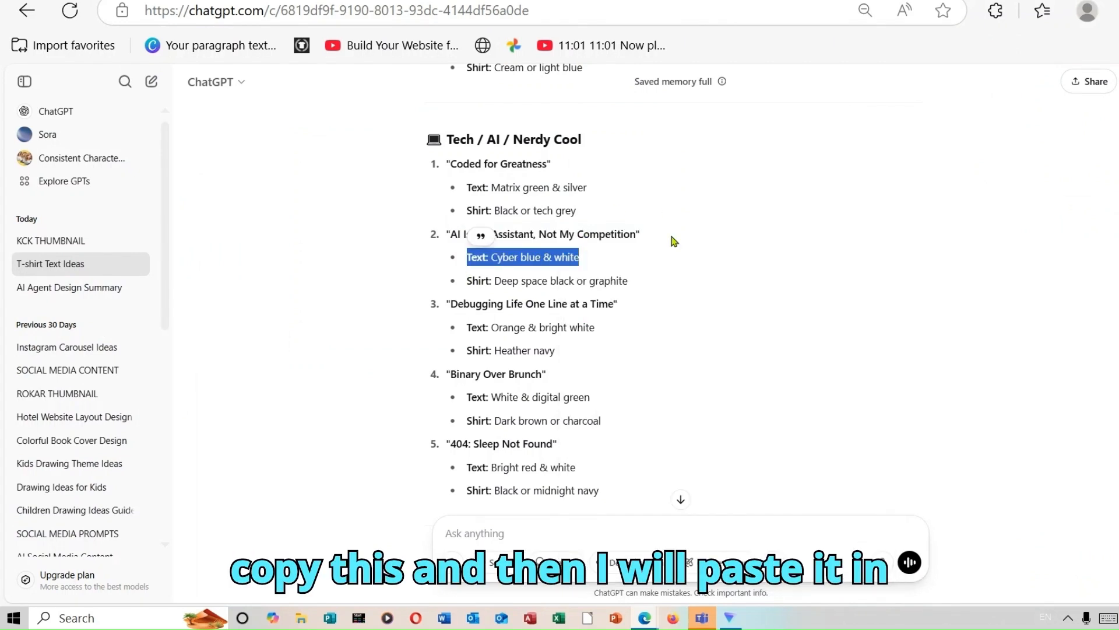
{"action": "key", "text": "ctrl+Tab"}
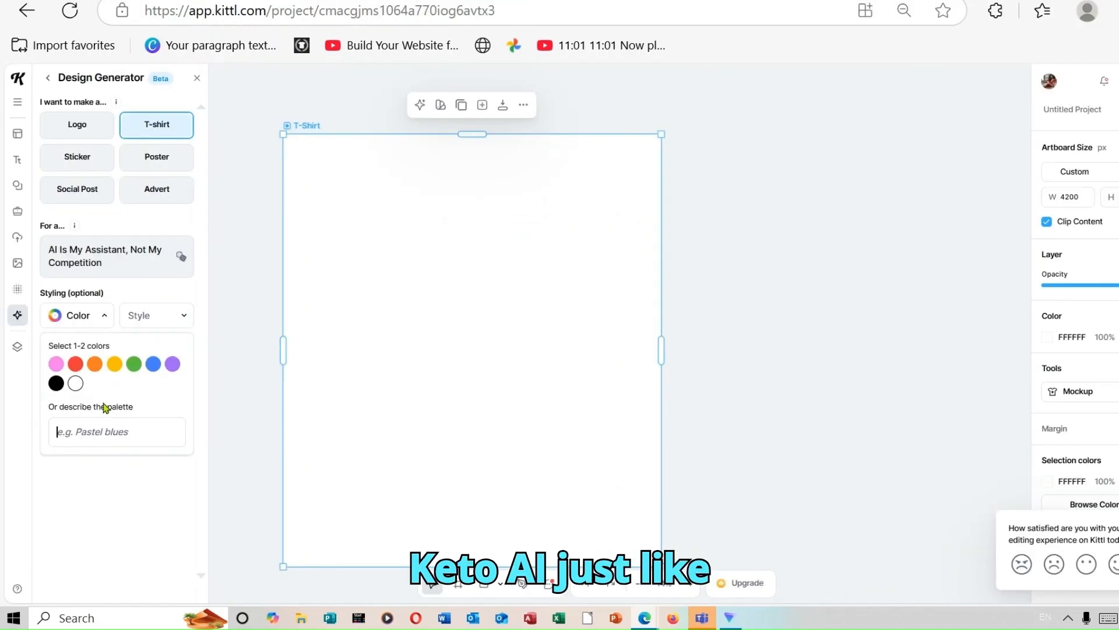
{"action": "right_click", "coordinate": [93, 428]}
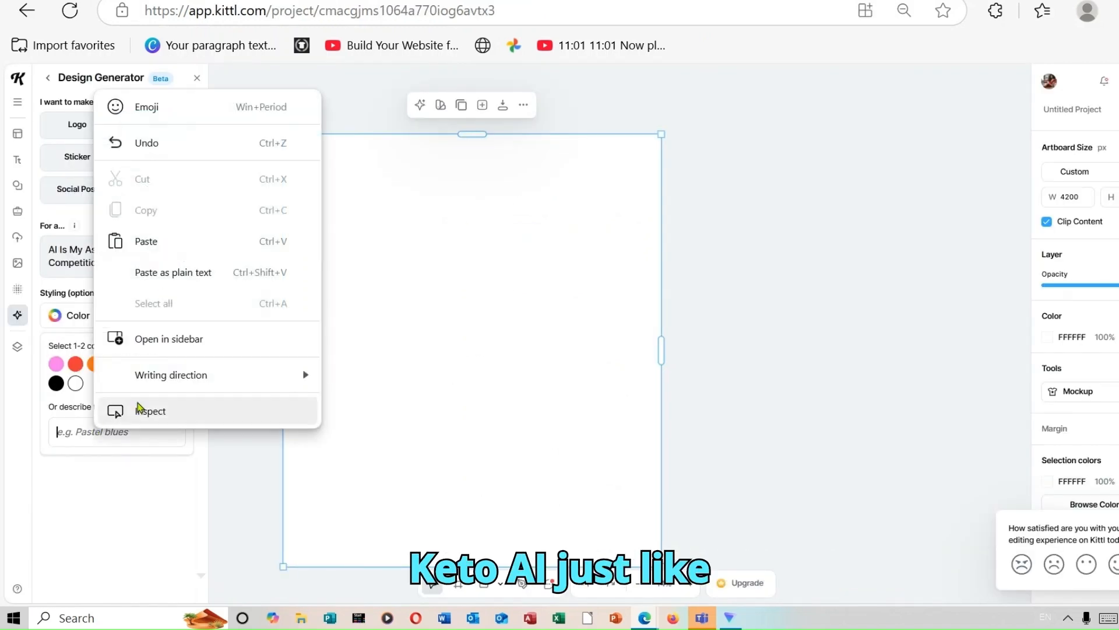
{"action": "left_click", "coordinate": [185, 245]}
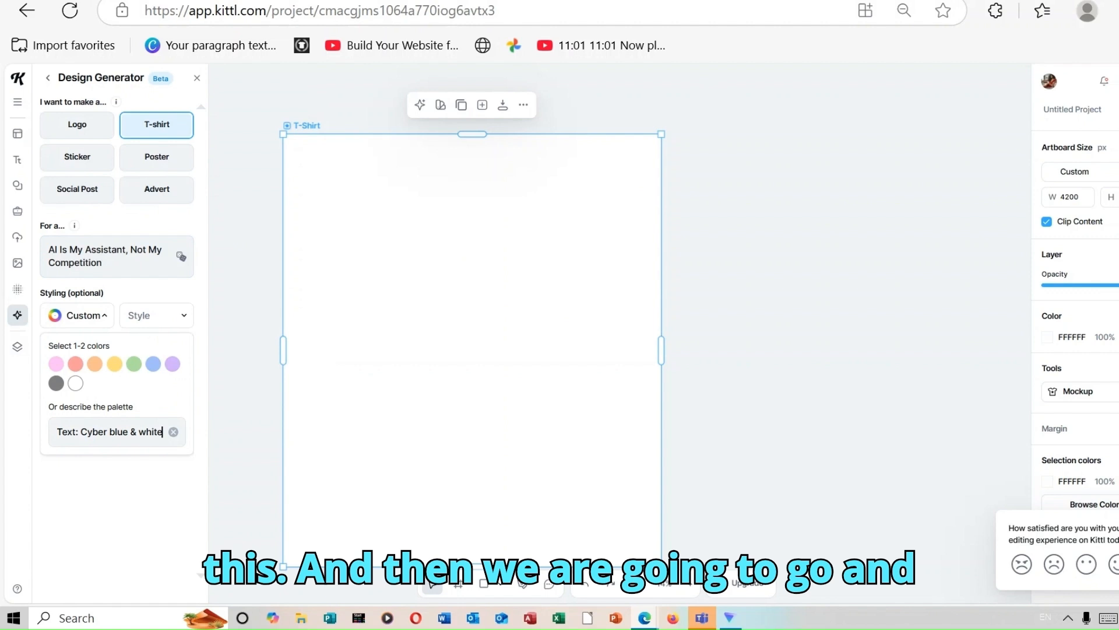
Step: Switch to ChatGPT and copy "Shirt: Deep space black" from the color suggestions for the "AI Is My Assistant, Not My Competition" slogan
{"action": "key", "text": "ctrl+Tab"}
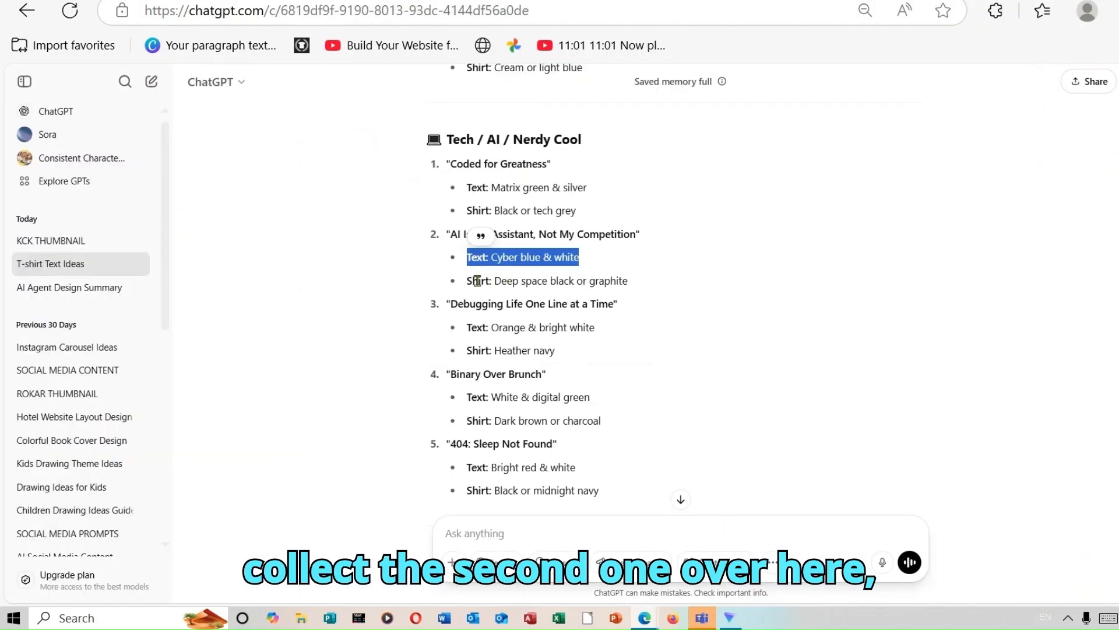
{"action": "left_click_drag", "start_coordinate": [465, 285], "coordinate": [562, 284]}
{"action": "right_click", "coordinate": [557, 284]}
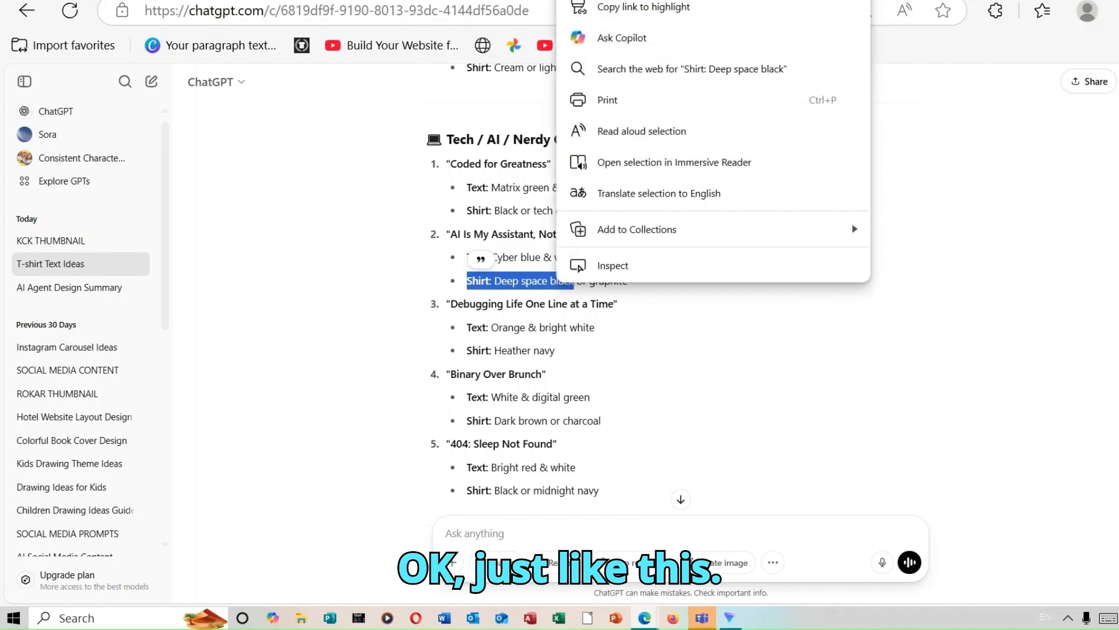
{"action": "key", "text": "Escape"}
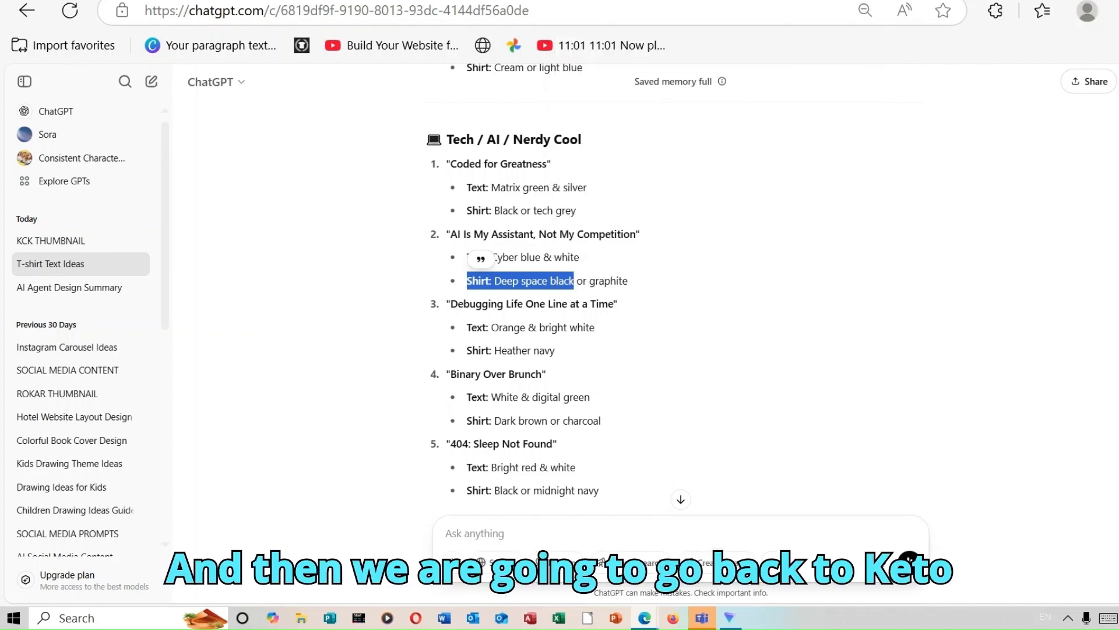
Step: Switch back to Kittl and paste "Shirt: Deep space black" at the end of the palette description
{"action": "key", "text": "ctrl+Tab"}
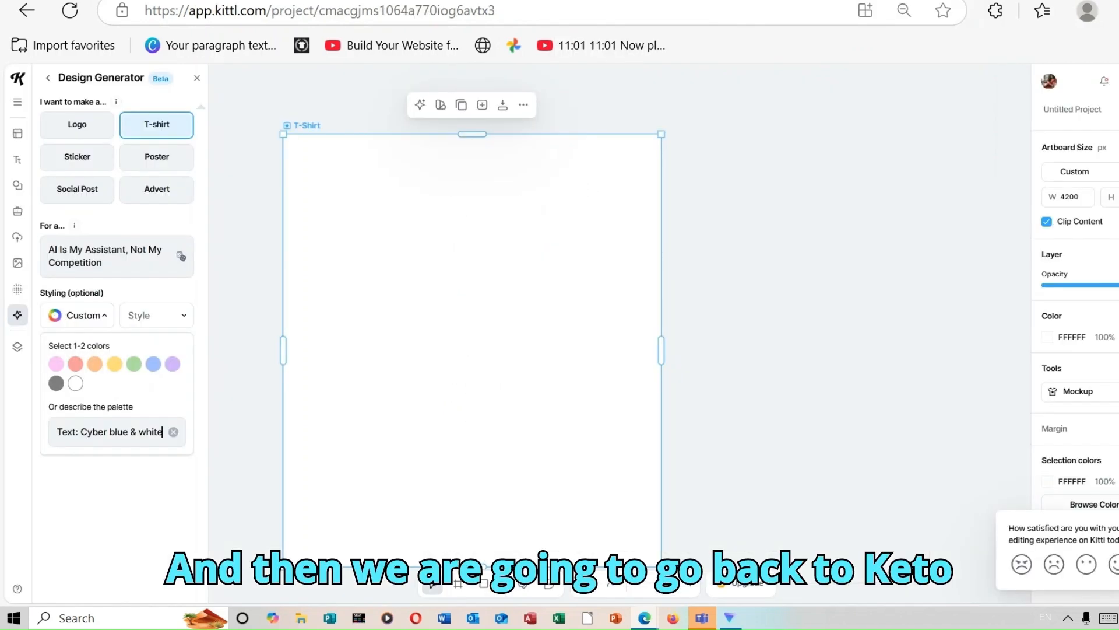
{"action": "right_click", "coordinate": [165, 430]}
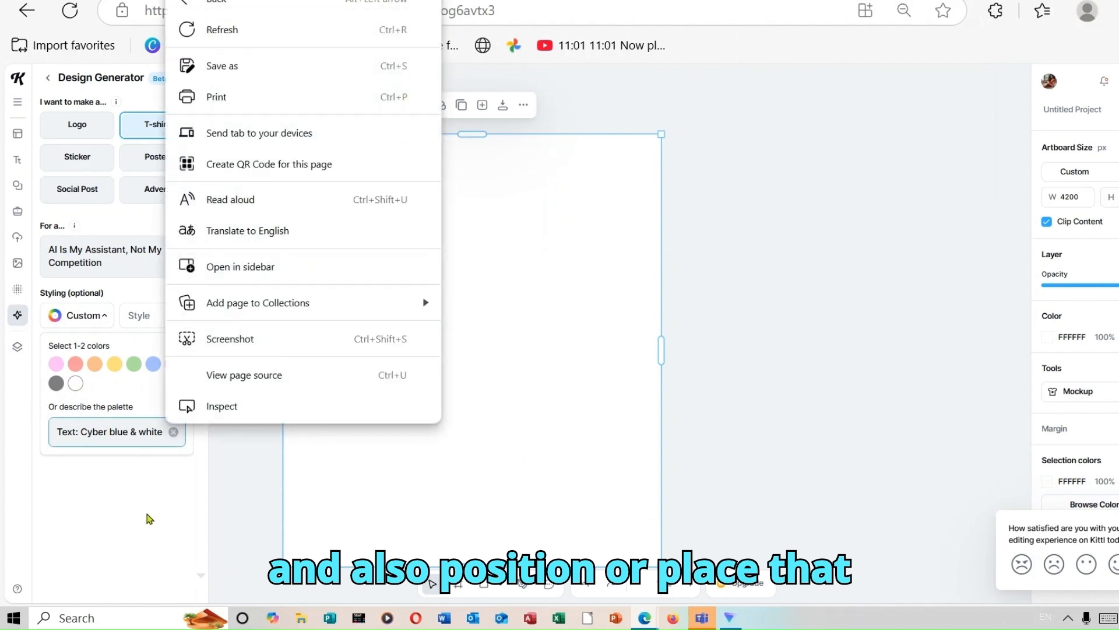
{"action": "left_click", "coordinate": [162, 430]}
{"action": "key", "text": "Escape"}
{"action": "left_click", "coordinate": [162, 429]}
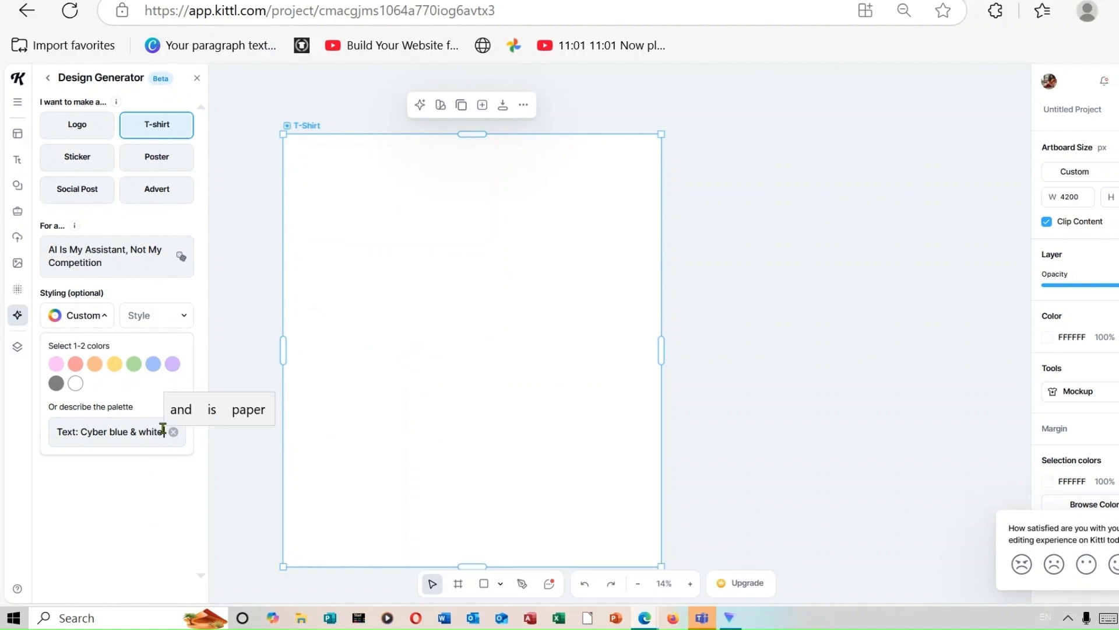
{"action": "right_click", "coordinate": [163, 429]}
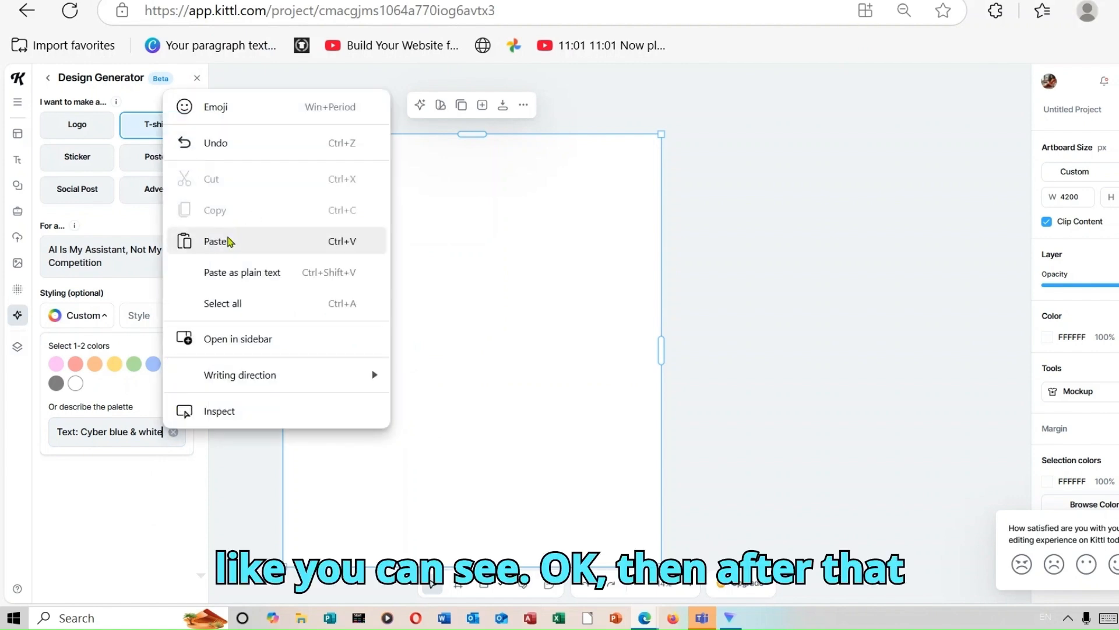
{"action": "left_click", "coordinate": [228, 240]}
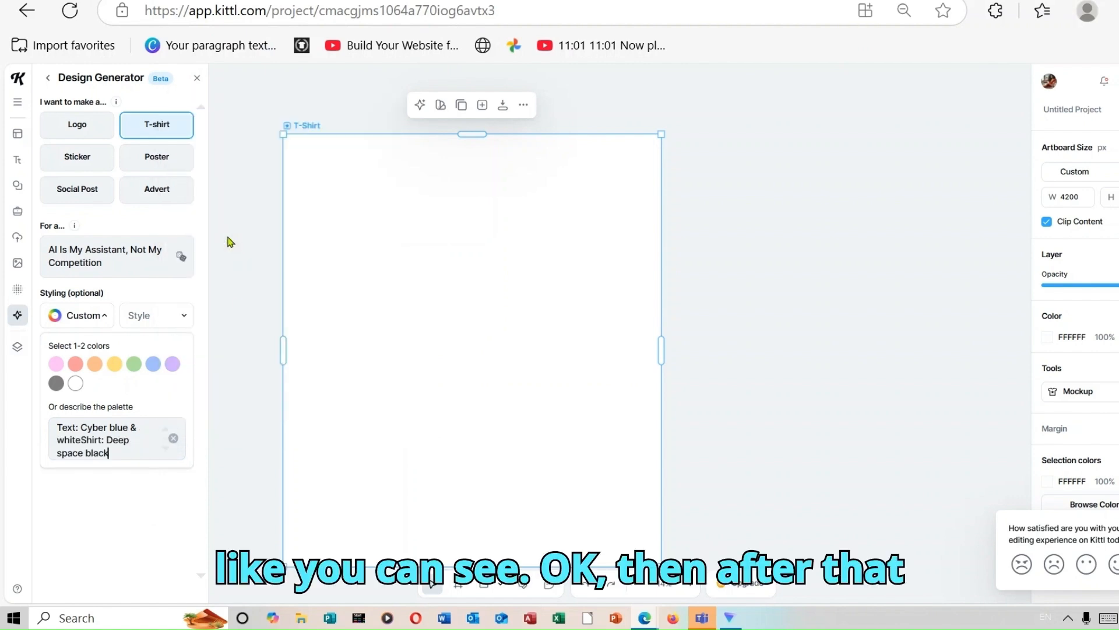
Step: Generate T-shirt designs in the Cute style and add all of them to the canvas
{"action": "left_click", "coordinate": [170, 318]}
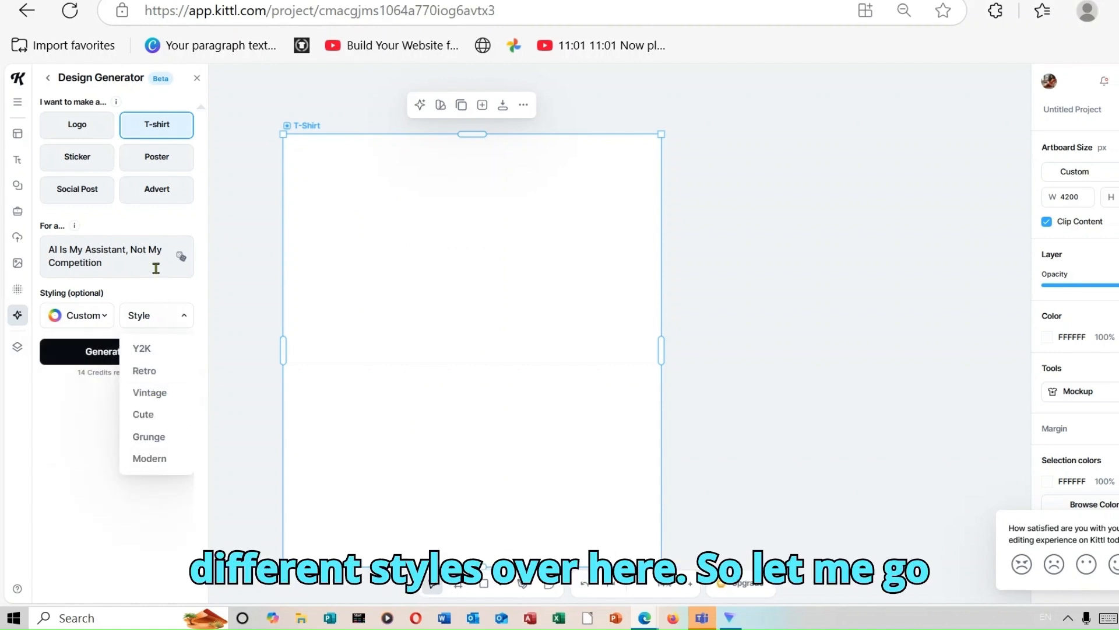
{"action": "left_click", "coordinate": [161, 415]}
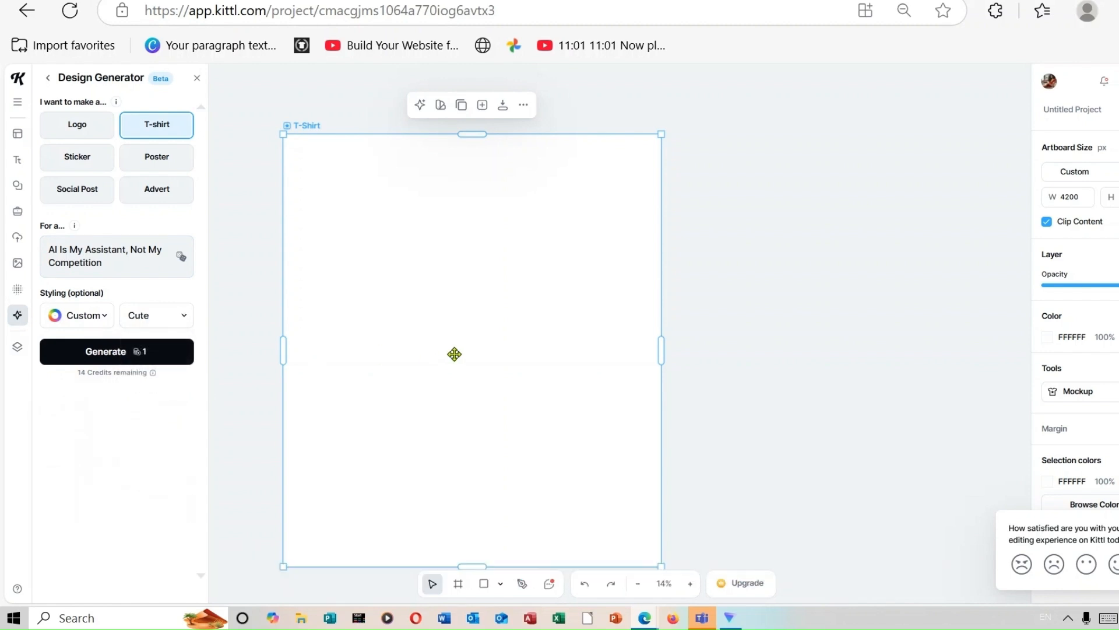
{"action": "left_click", "coordinate": [143, 352]}
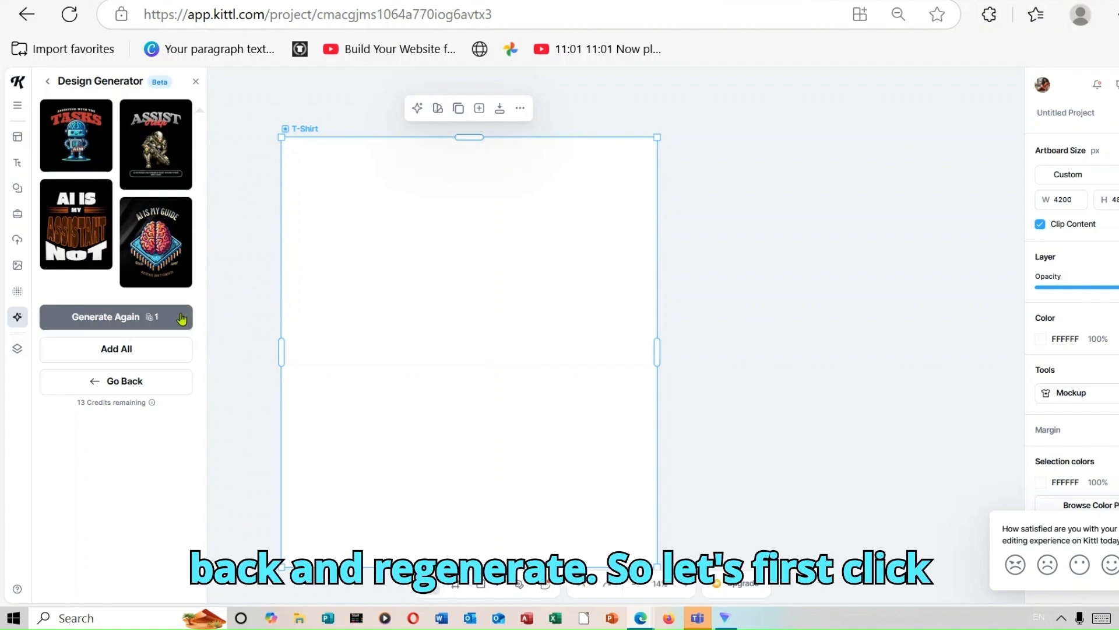
{"action": "left_click", "coordinate": [166, 352]}
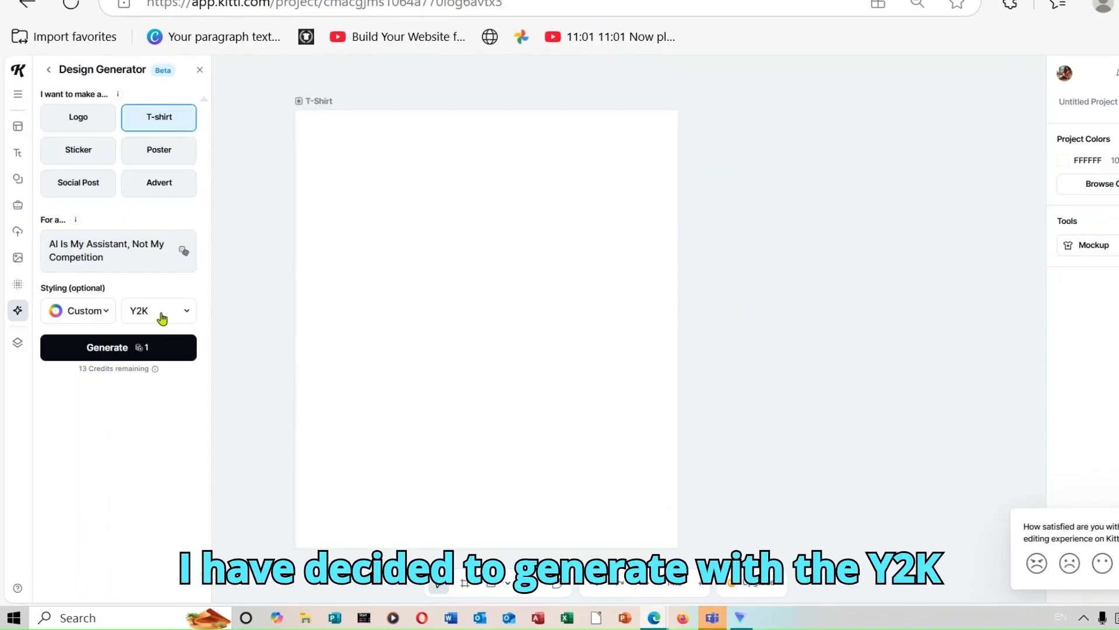
Step: Generate T-shirt designs in the Y2K style and add all the results to the canvas
{"action": "left_click", "coordinate": [162, 348]}
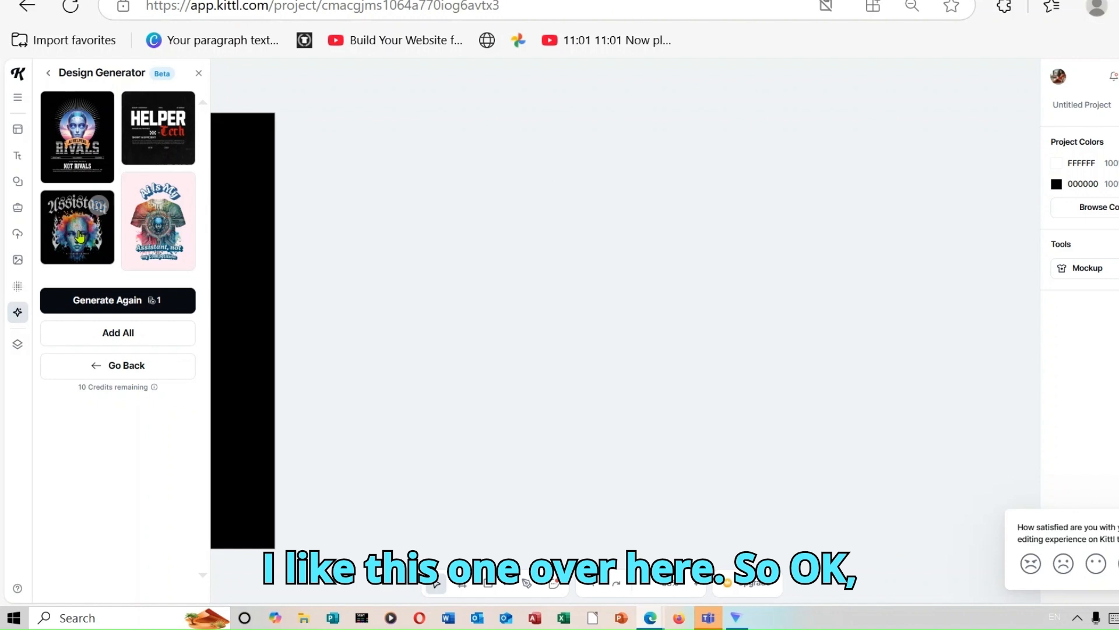
{"action": "left_click", "coordinate": [133, 337]}
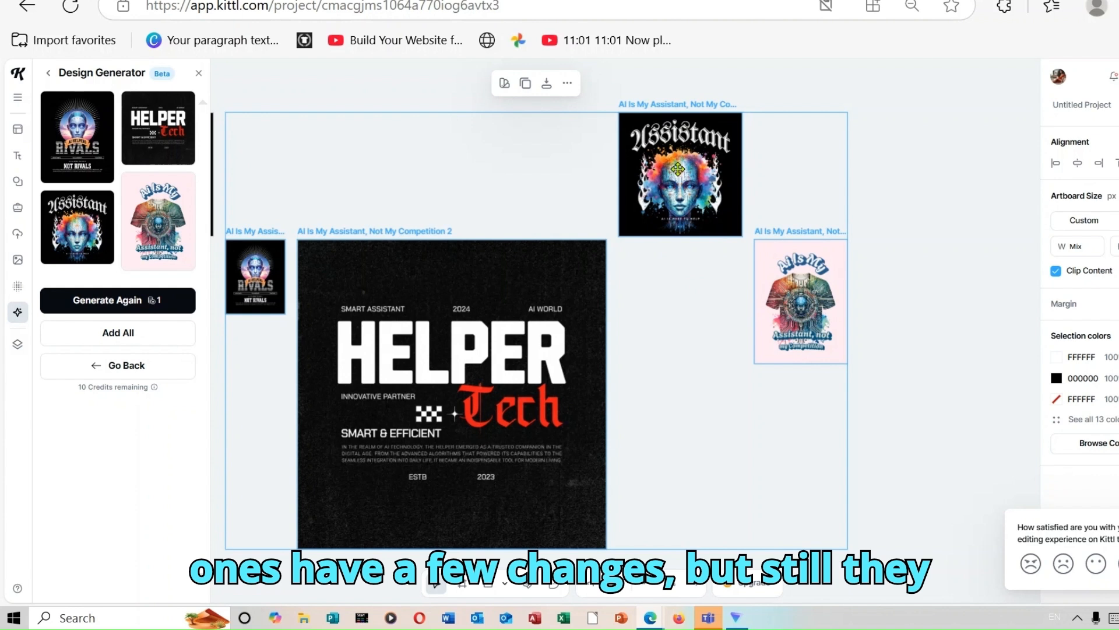
Step: Delete the added designs from the canvas and add only the generated "Assistant" design with the colorful face
{"action": "mouse_move", "coordinate": [95, 225]}
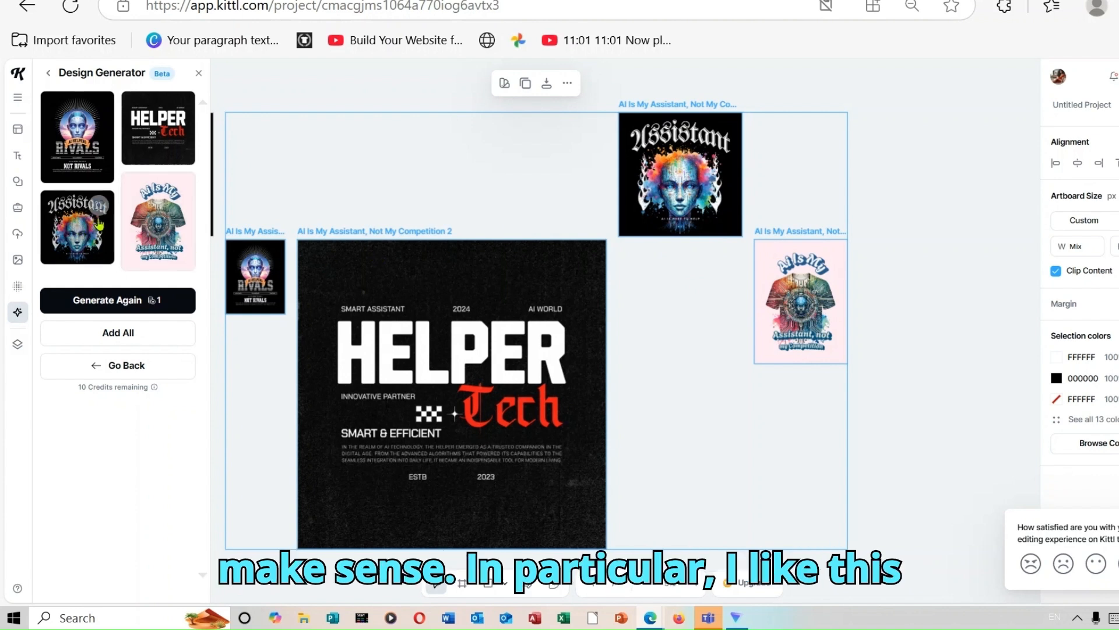
{"action": "left_click", "coordinate": [565, 87]}
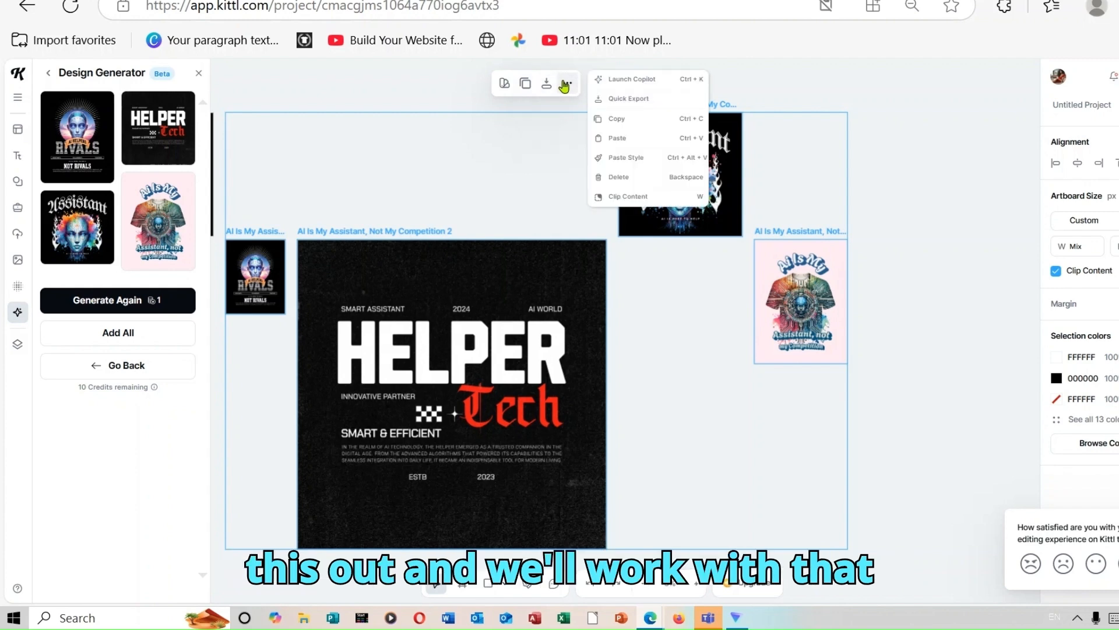
{"action": "left_click", "coordinate": [618, 176]}
{"action": "left_click", "coordinate": [74, 227]}
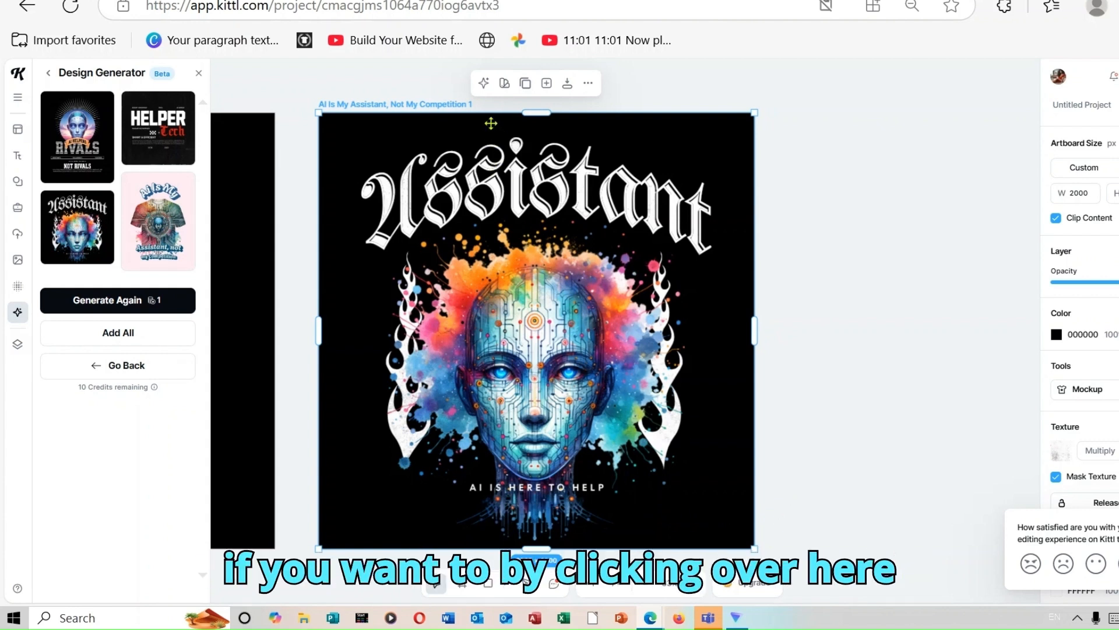
Step: Look at the Kittl Copilot options for the "Assistant" artboard and close them
{"action": "left_click", "coordinate": [484, 84]}
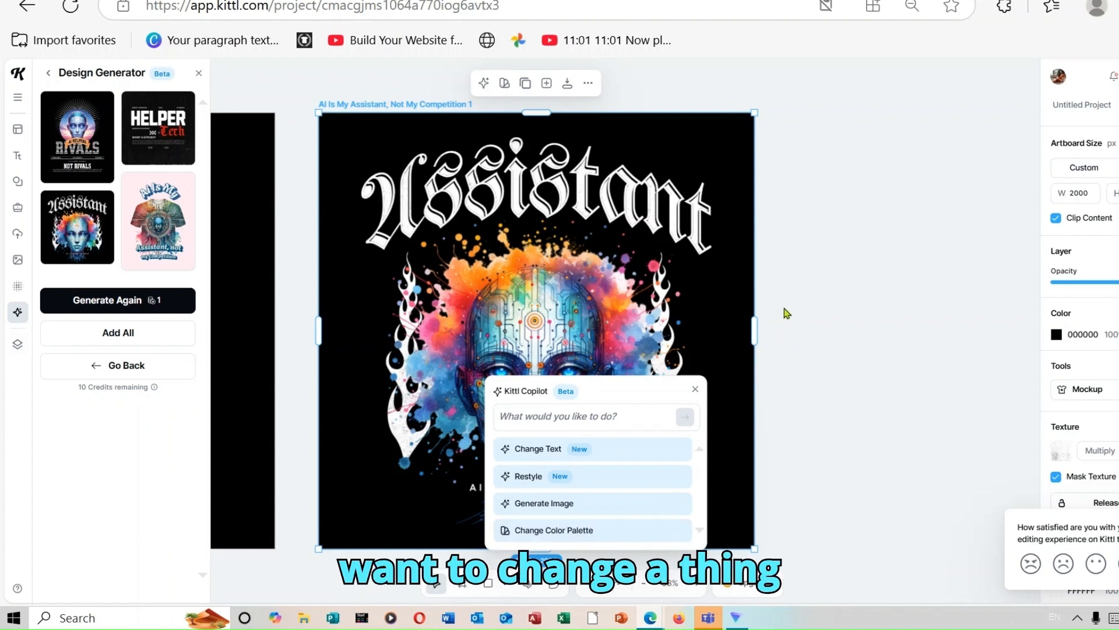
{"action": "left_click", "coordinate": [789, 274]}
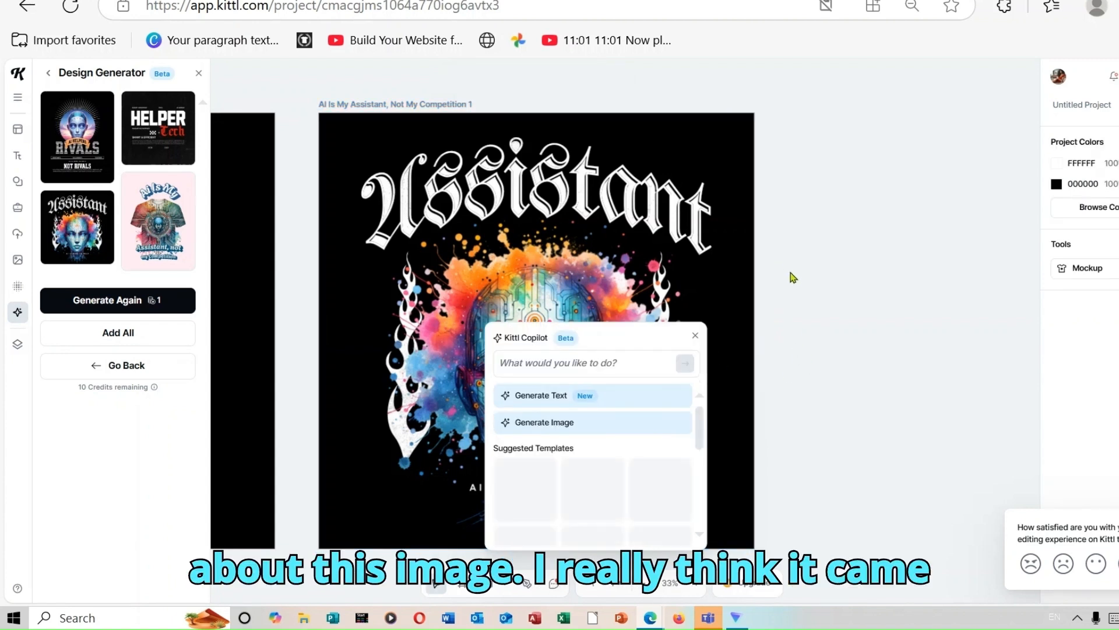
{"action": "left_click", "coordinate": [698, 334]}
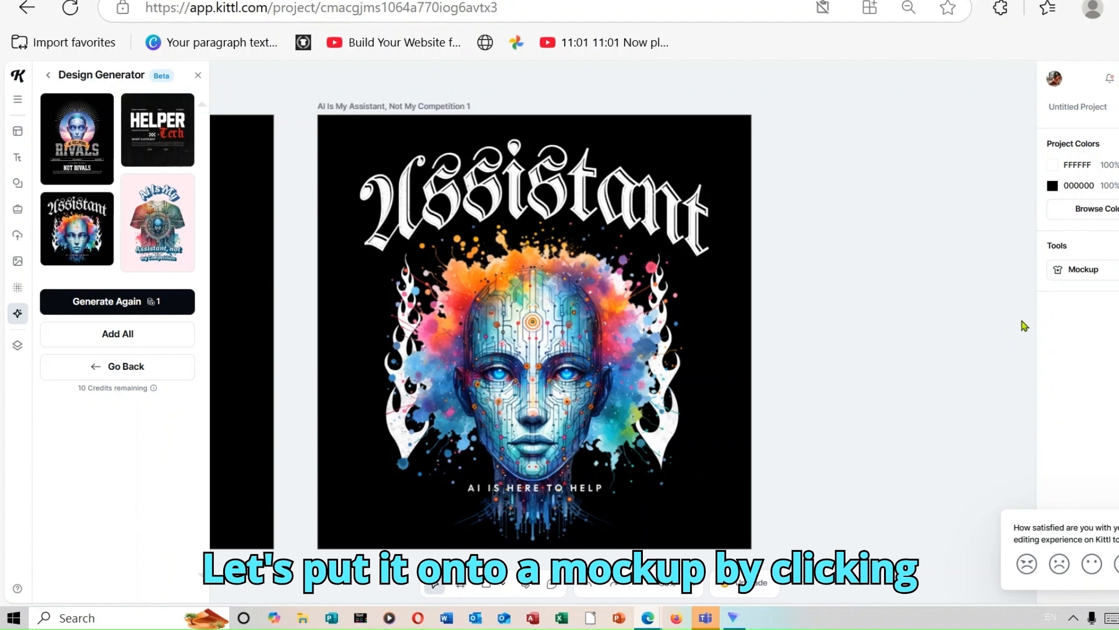
Step: Create a mockup from the artboard "AI Is My Assistant, Not My Competition 1"
{"action": "left_click", "coordinate": [1102, 272]}
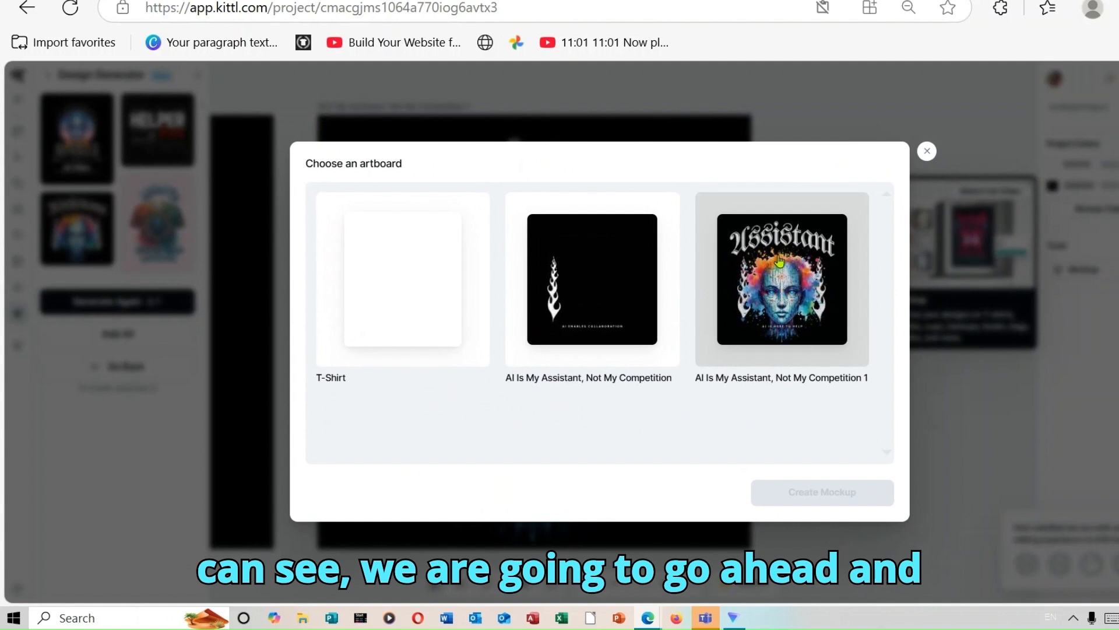
{"action": "left_click", "coordinate": [799, 267]}
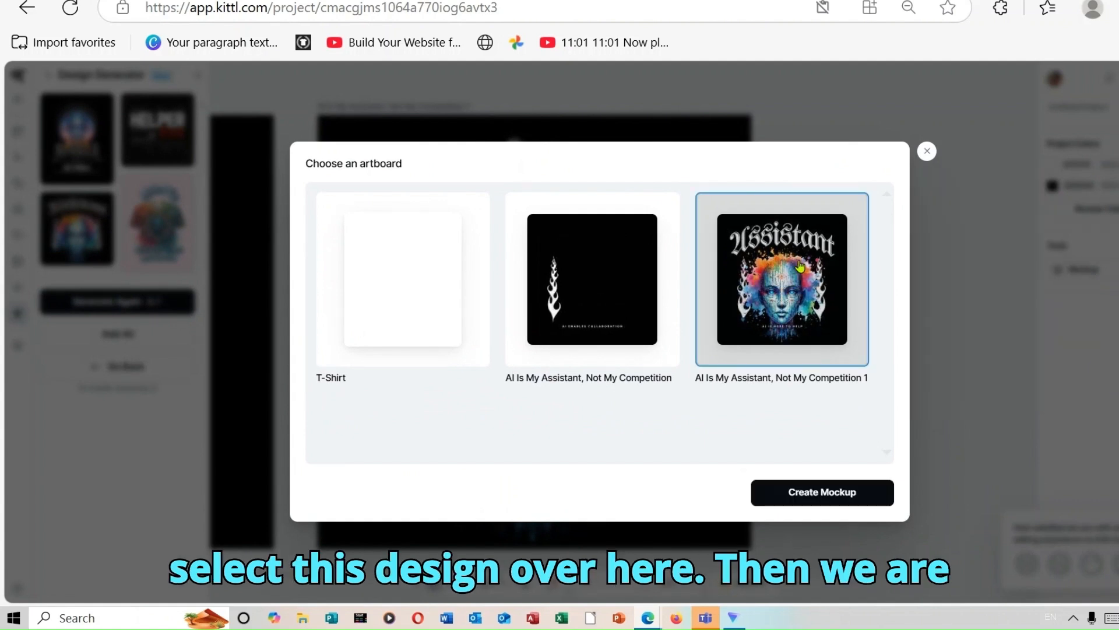
{"action": "left_click", "coordinate": [842, 496]}
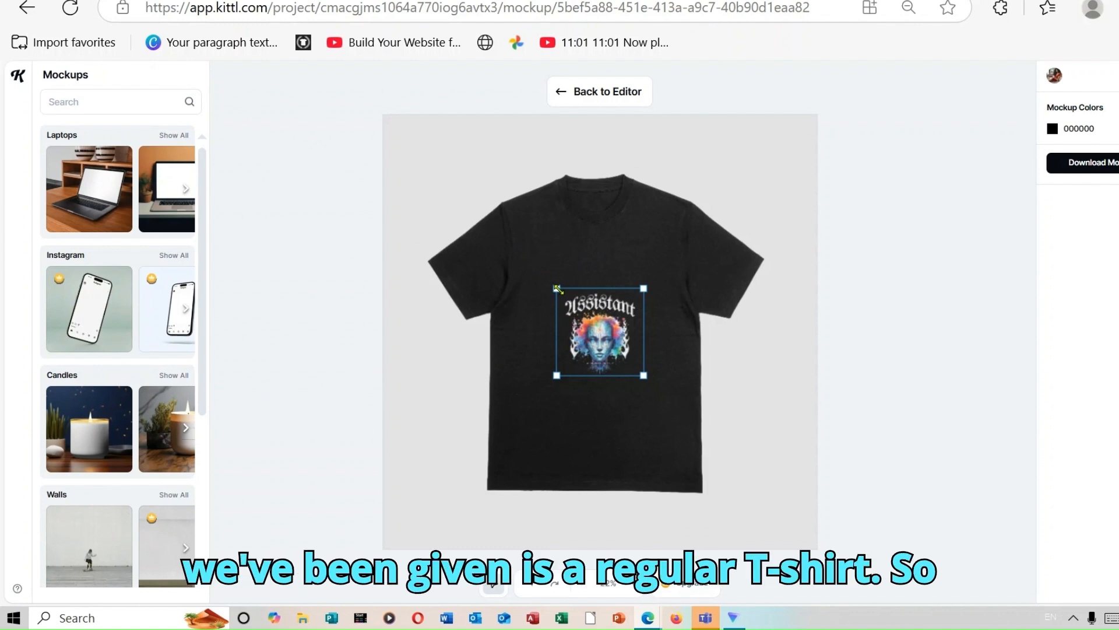
Step: Enlarge the "Assistant" design across the chest of the black T-shirt mockup and download the mockup
{"action": "left_click_drag", "start_coordinate": [556, 288], "coordinate": [501, 191]}
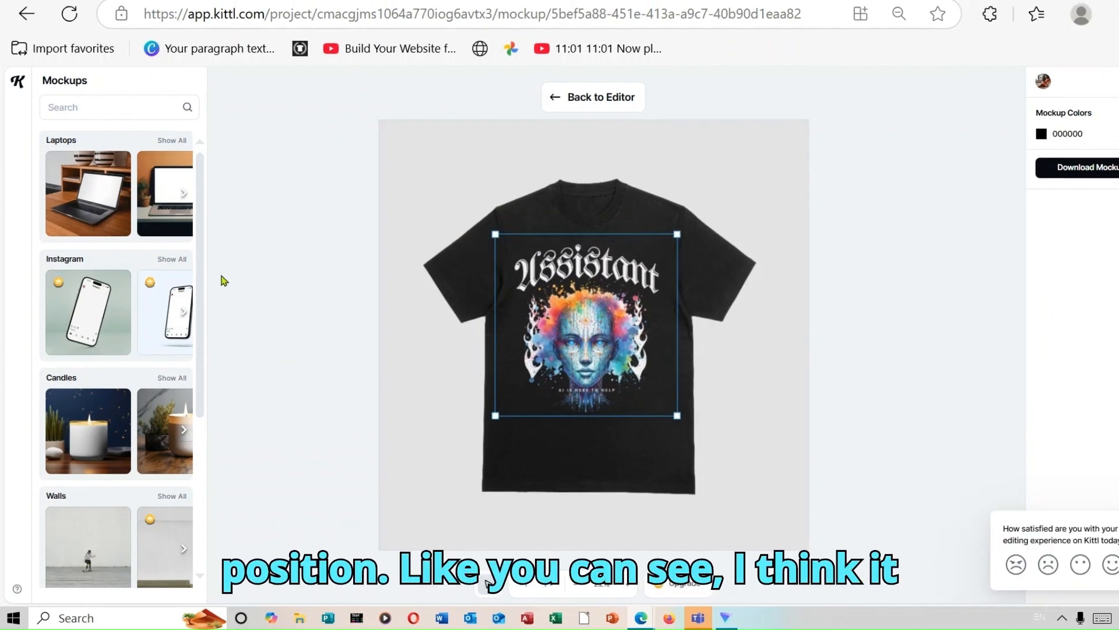
{"action": "left_click", "coordinate": [280, 277]}
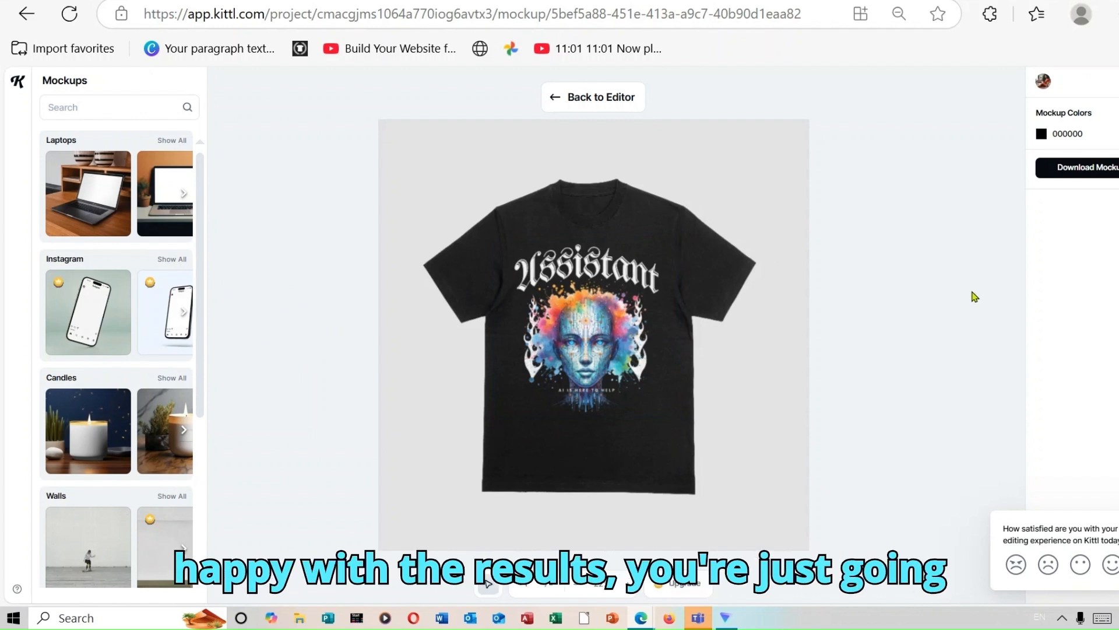
{"action": "left_click", "coordinate": [1081, 171]}
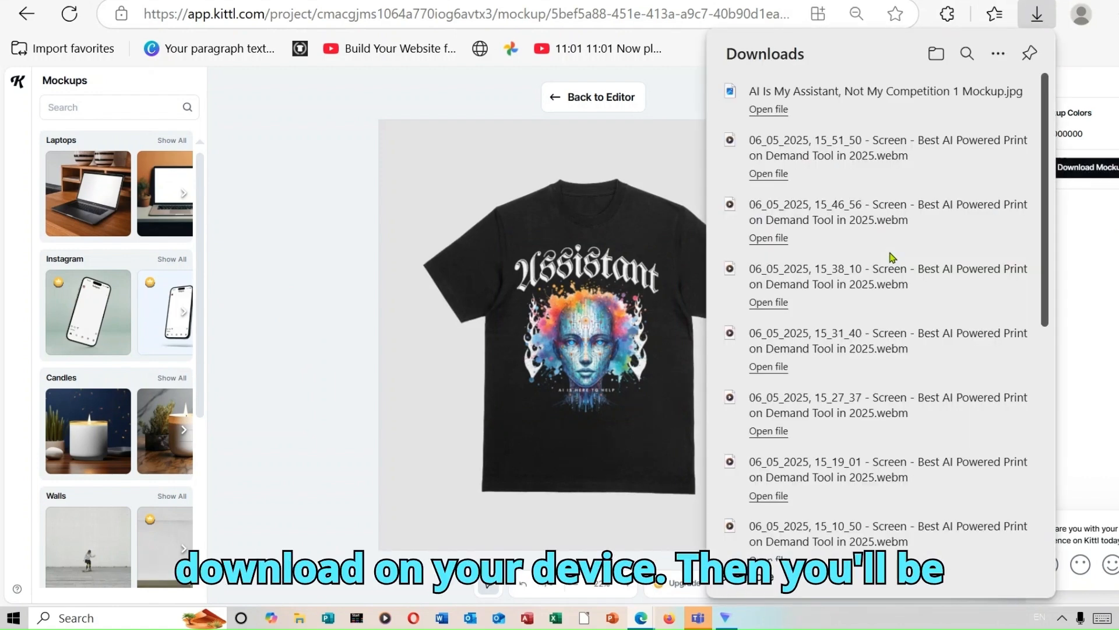
{"action": "left_click", "coordinate": [686, 100]}
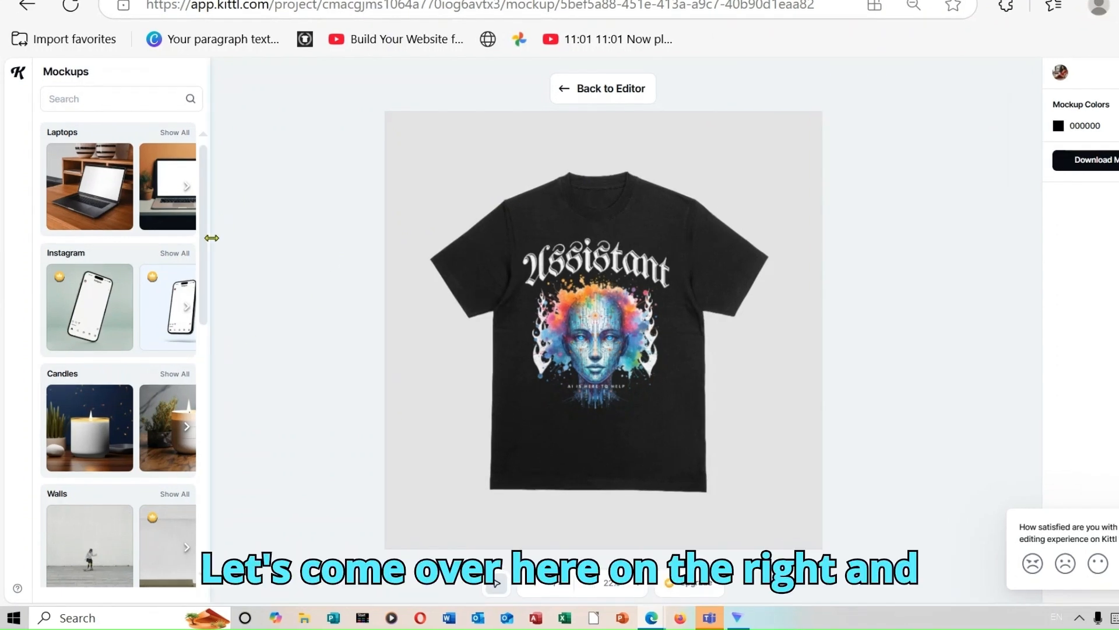
Step: Show all T-Shirts mockups and apply the one of the man in sunglasses in a greenhouse
{"action": "left_click_drag", "start_coordinate": [204, 257], "coordinate": [196, 432]}
{"action": "scroll", "coordinate": [196, 432], "scroll_direction": "down", "scroll_amount": 2}
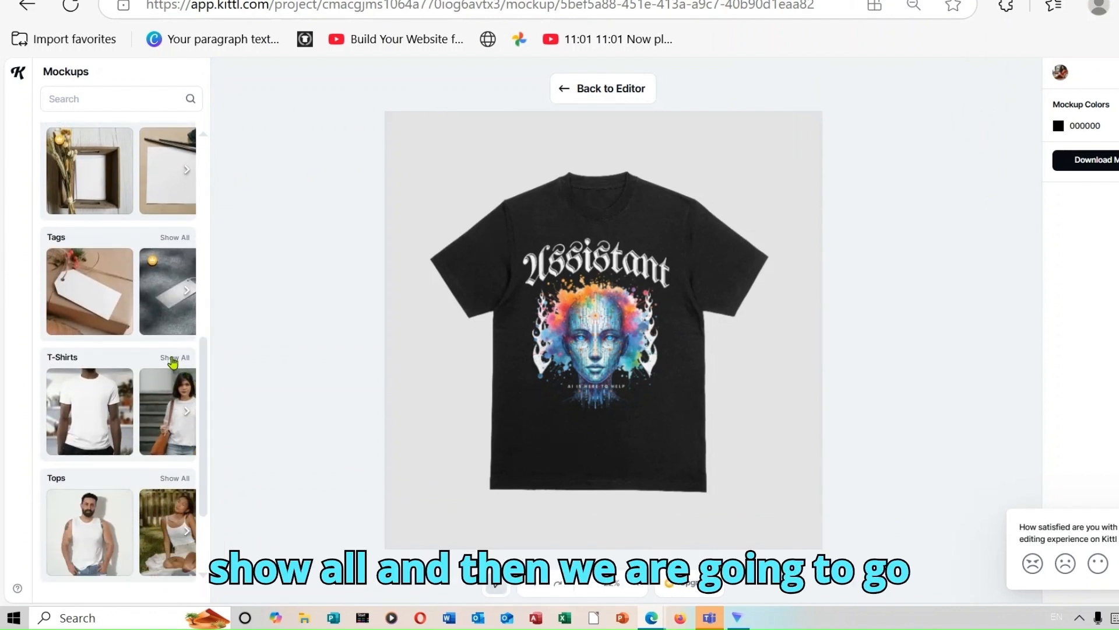
{"action": "left_click", "coordinate": [173, 359]}
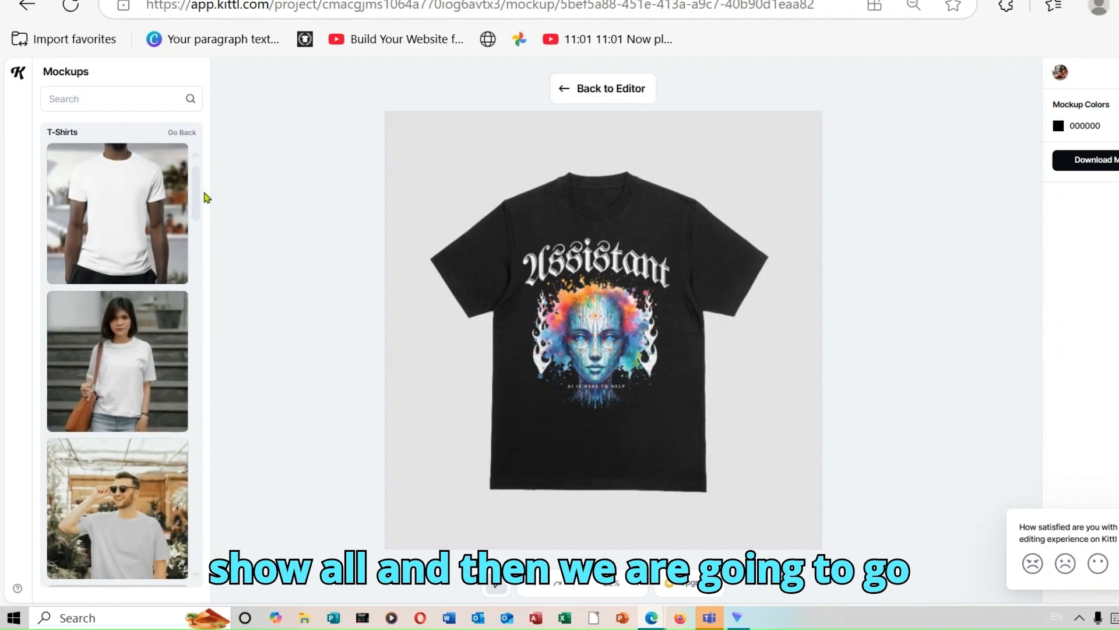
{"action": "mouse_move", "coordinate": [198, 208]}
{"action": "left_mouse_down"}
{"action": "mouse_move", "coordinate": [200, 318]}
{"action": "mouse_move", "coordinate": [200, 228]}
{"action": "left_mouse_up"}
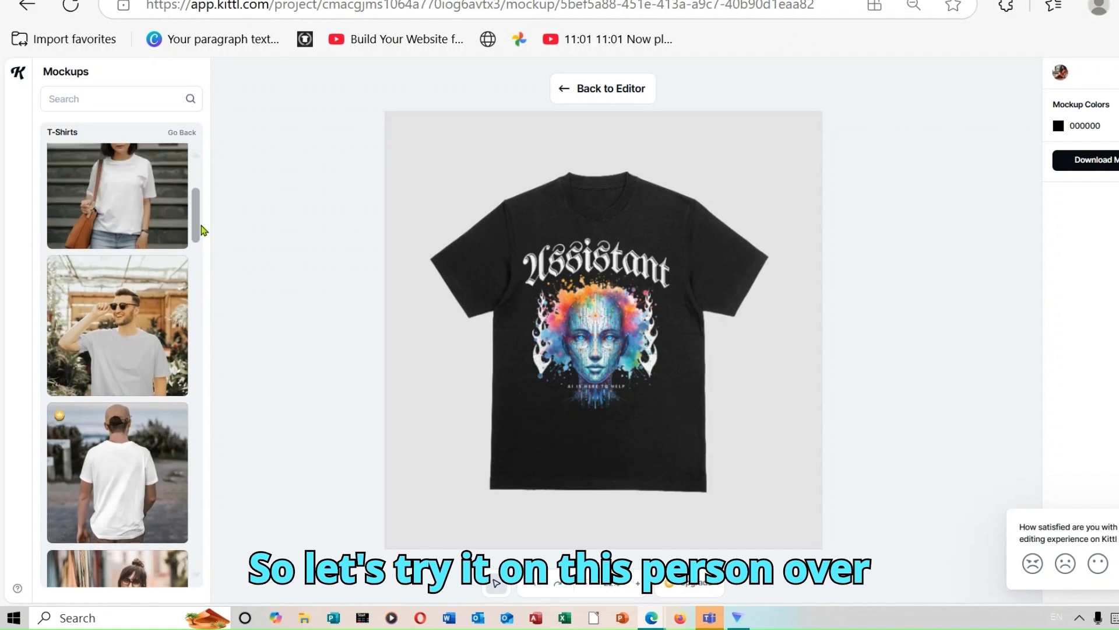
{"action": "left_click", "coordinate": [133, 319]}
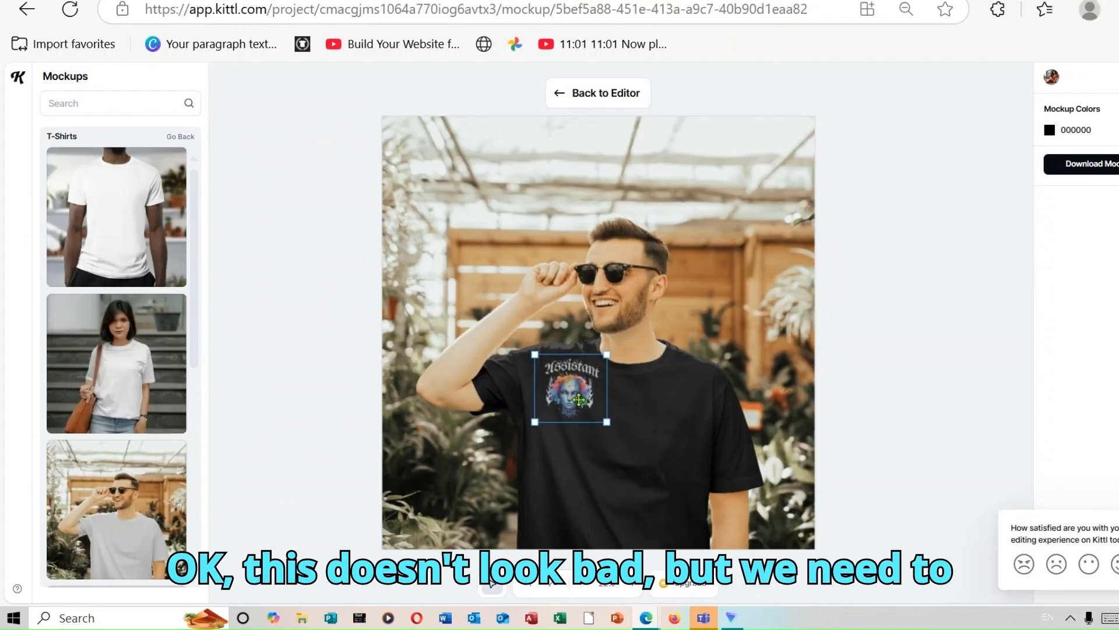
Step: Center and enlarge the "Assistant" design across the chest of the man's T-shirt and download the mockup
{"action": "left_click_drag", "start_coordinate": [578, 399], "coordinate": [612, 428]}
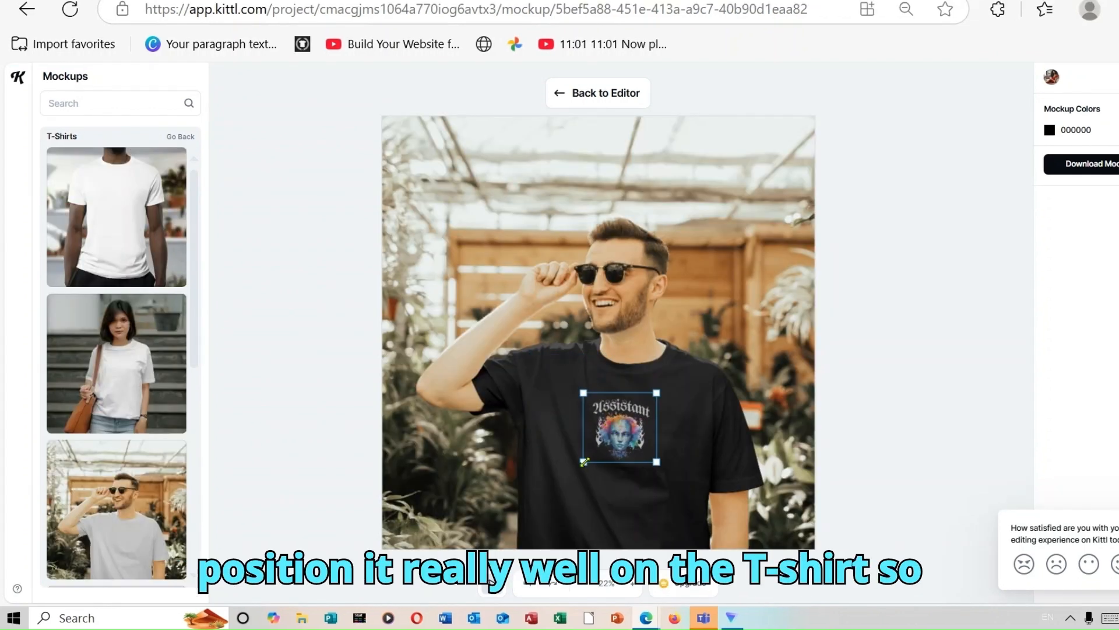
{"action": "left_click_drag", "start_coordinate": [583, 462], "coordinate": [515, 555]}
{"action": "left_click_drag", "start_coordinate": [578, 506], "coordinate": [594, 494]}
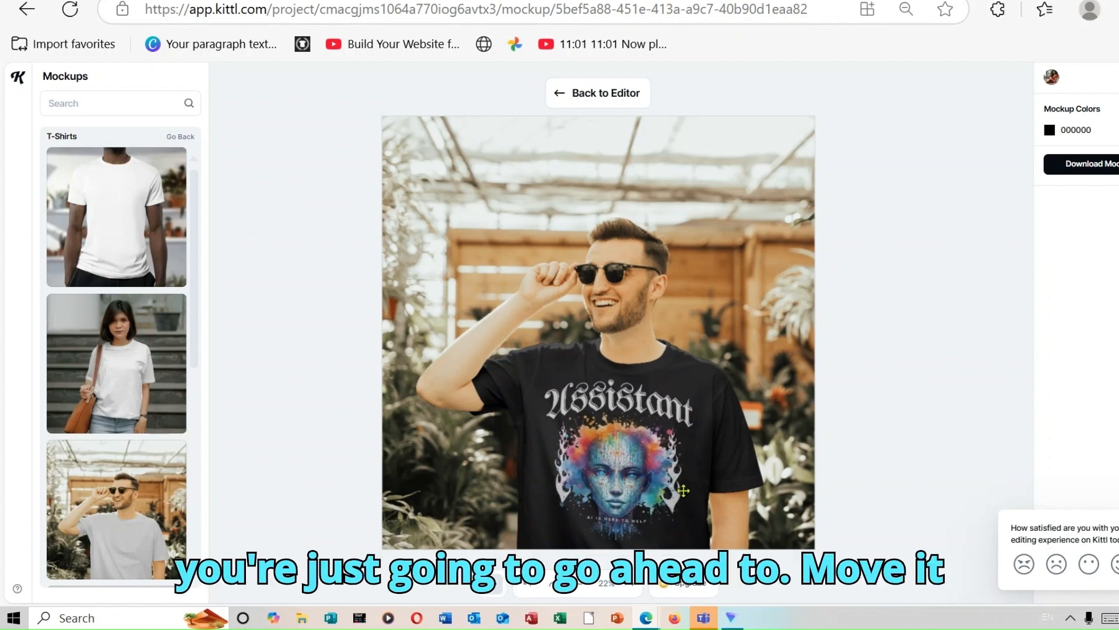
{"action": "left_click", "coordinate": [755, 433]}
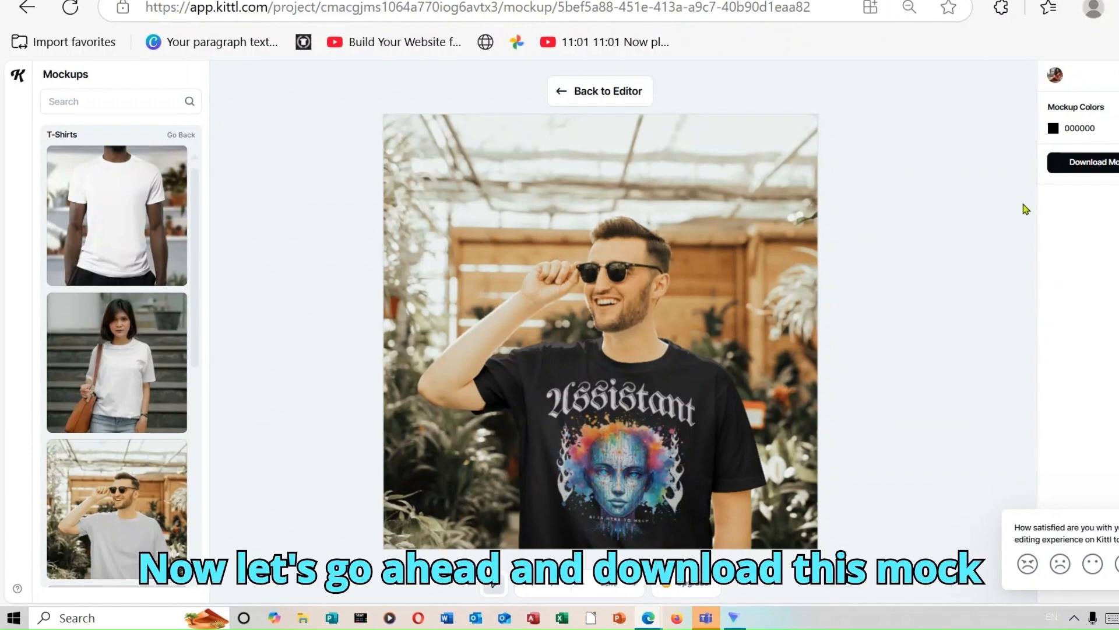
{"action": "left_click", "coordinate": [1079, 170]}
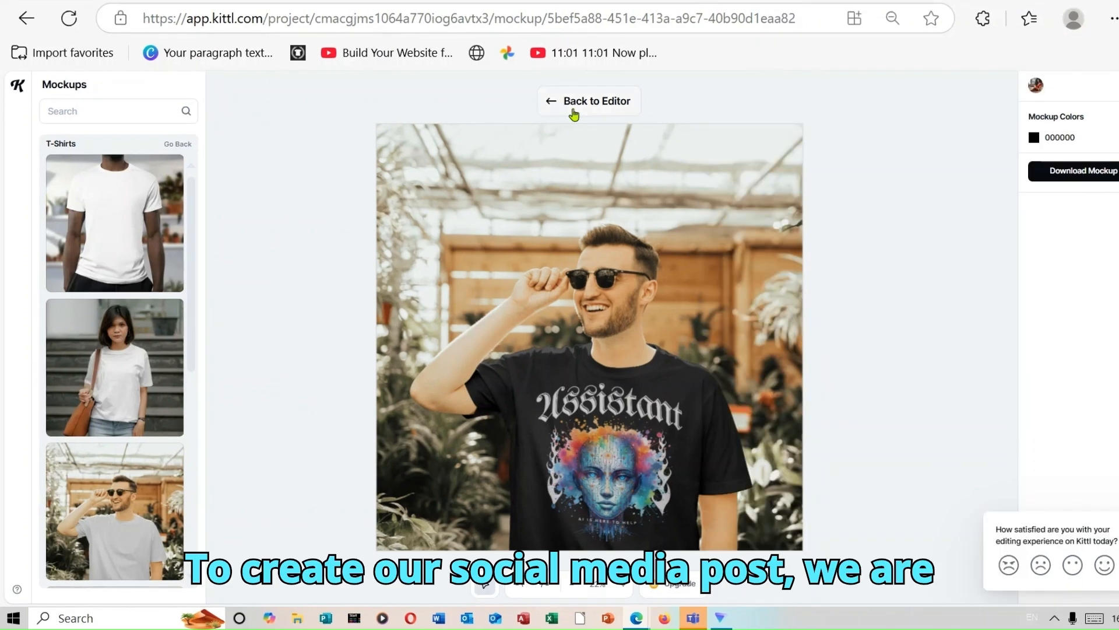
Step: Return to the editor and set the AI Design Generator to make a Social Post for a "T-shirt AD"
{"action": "left_click", "coordinate": [594, 105]}
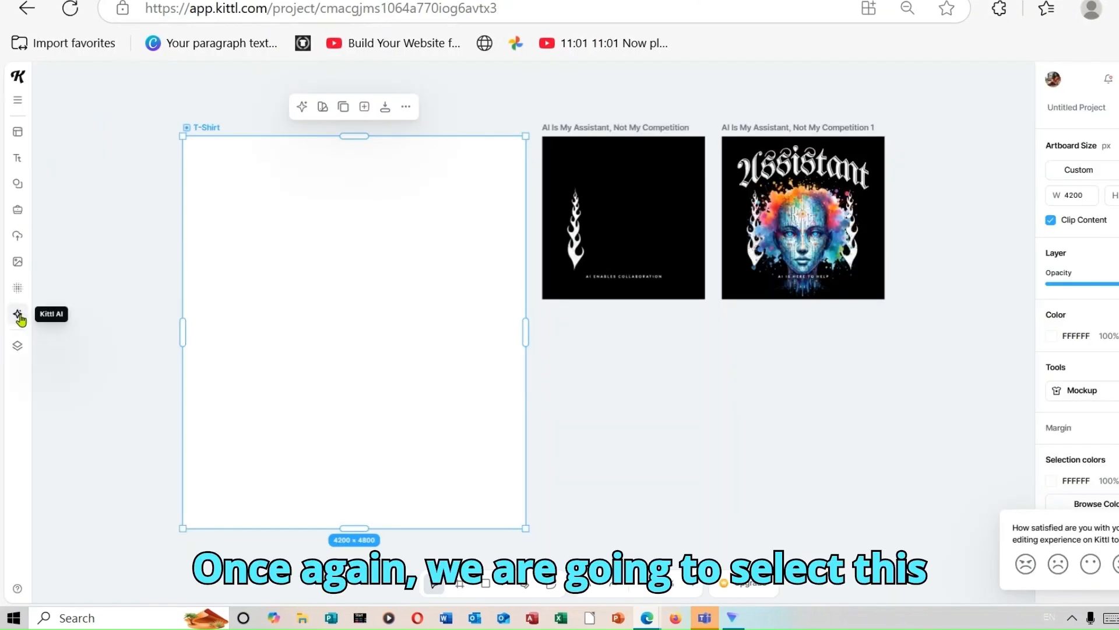
{"action": "left_click", "coordinate": [18, 315]}
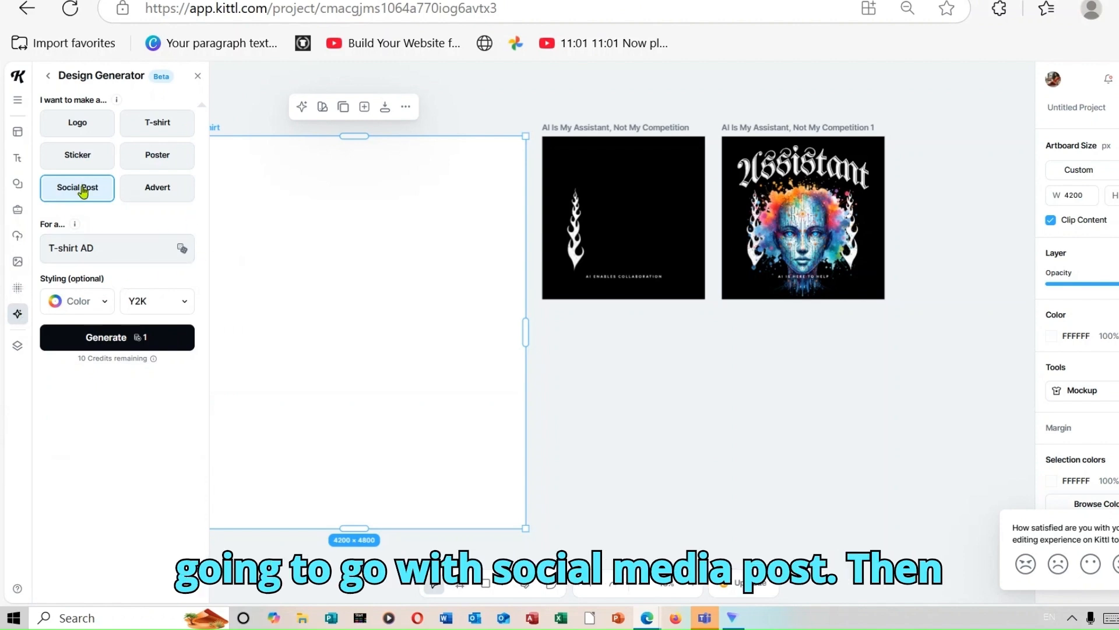
{"action": "left_click", "coordinate": [111, 252]}
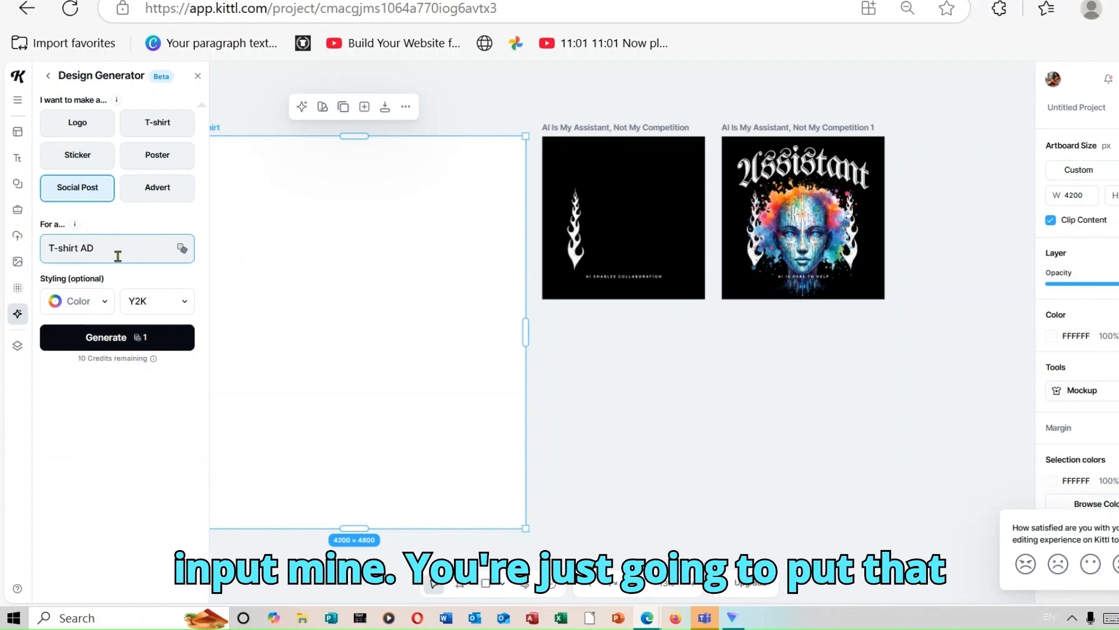
Step: Choose red and yellow as the colors, keep the Y2K style, and generate the social post designs
{"action": "left_click", "coordinate": [105, 305]}
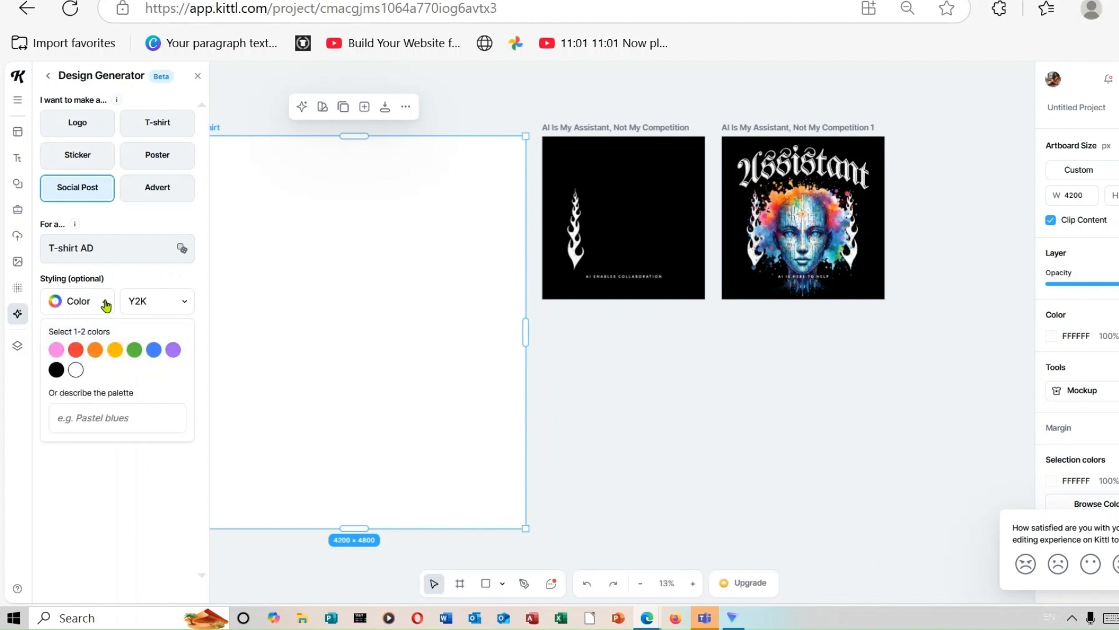
{"action": "left_click", "coordinate": [77, 352]}
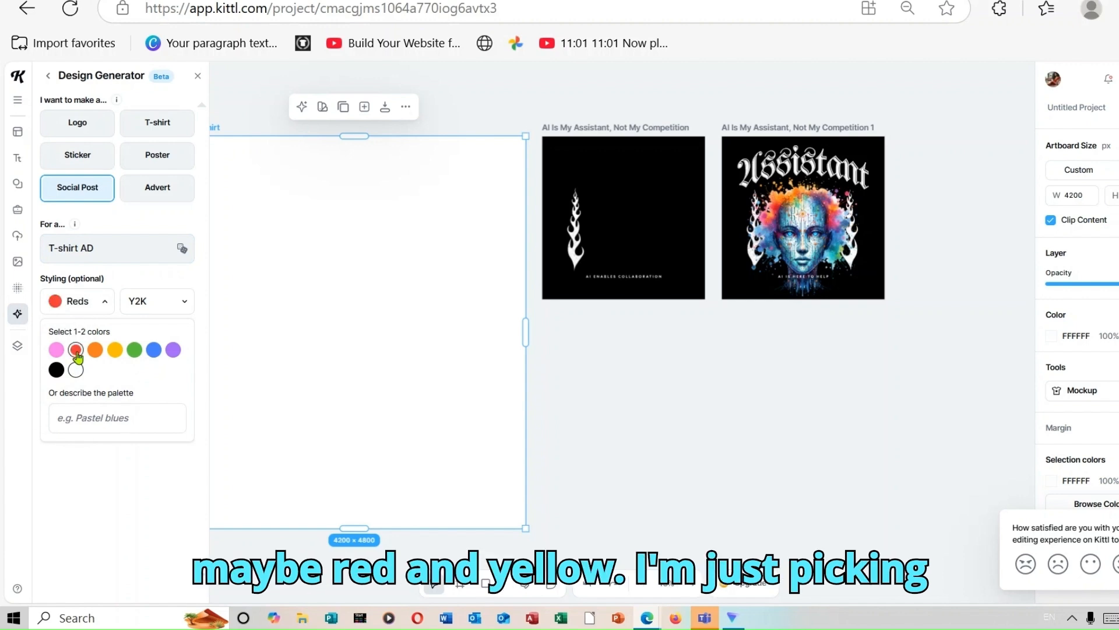
{"action": "left_click", "coordinate": [115, 350]}
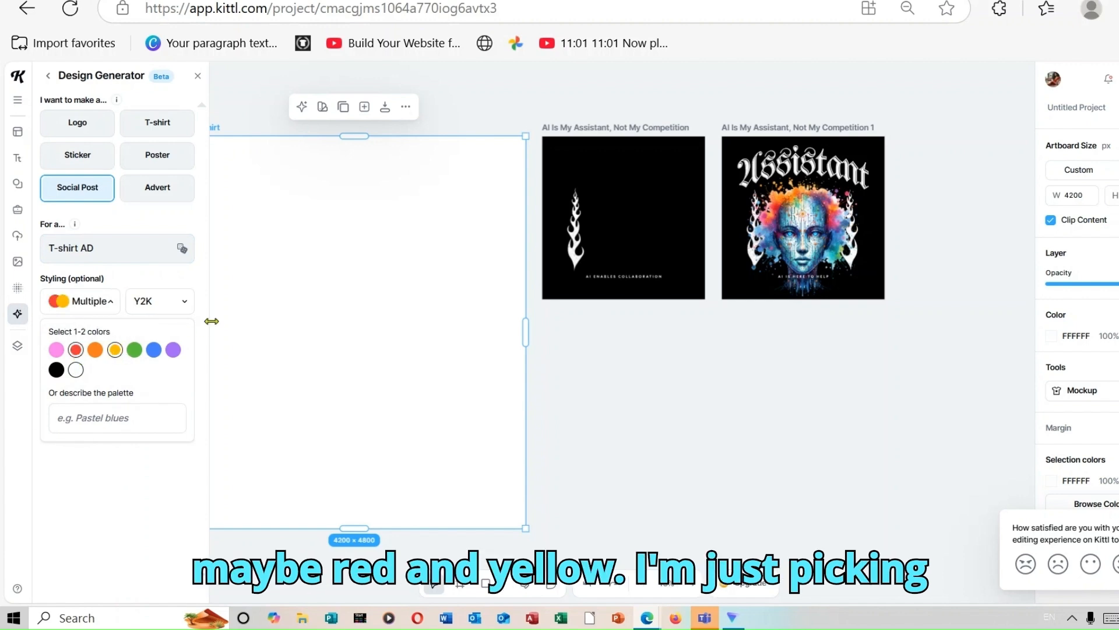
{"action": "left_click", "coordinate": [185, 305]}
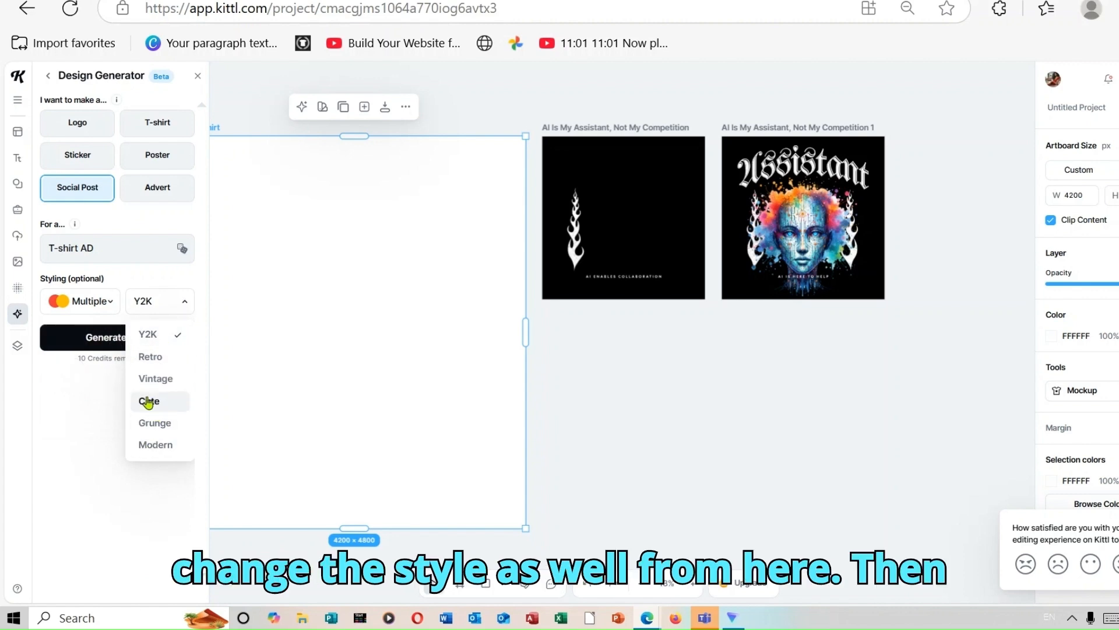
{"action": "left_click", "coordinate": [106, 367]}
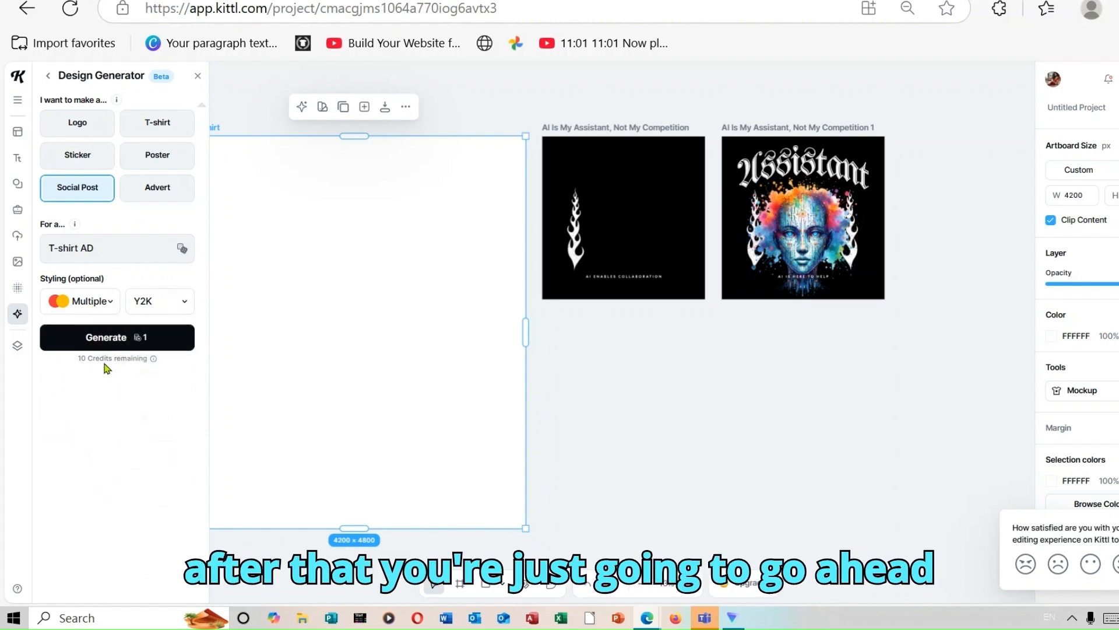
{"action": "left_click", "coordinate": [127, 339]}
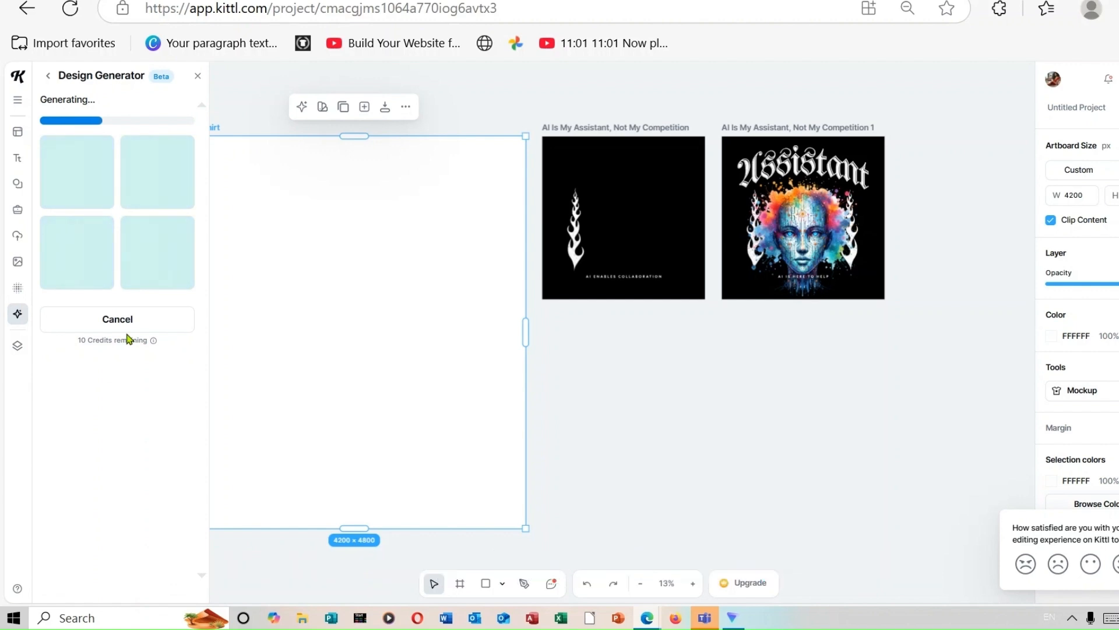
Step: Add all the generated social post designs to the canvas and delete them
{"action": "left_click", "coordinate": [152, 308]}
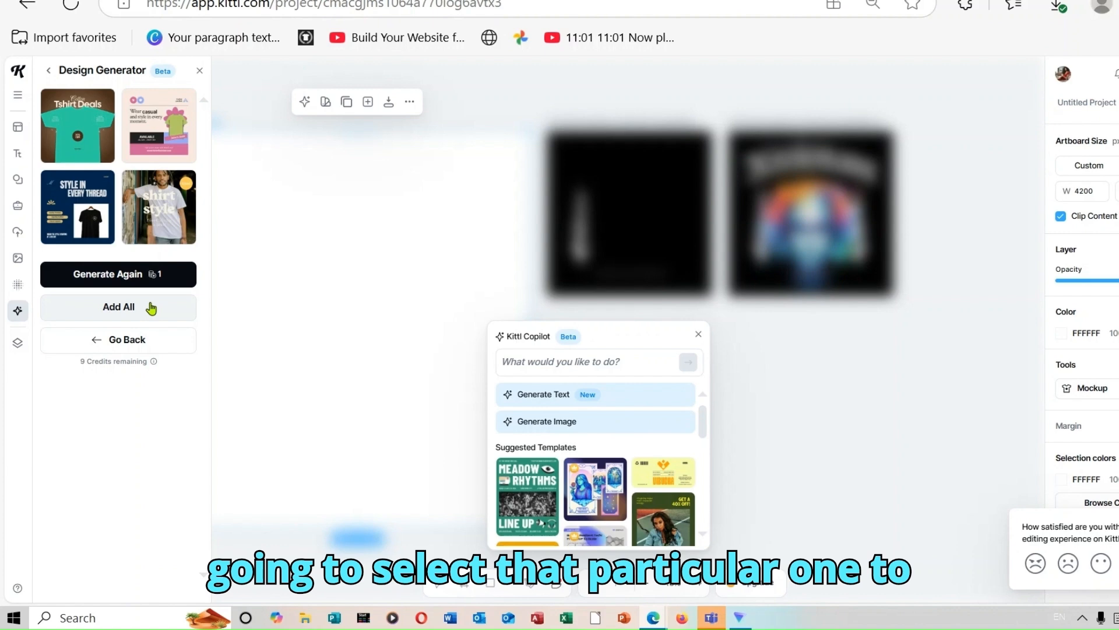
{"action": "left_click", "coordinate": [151, 308]}
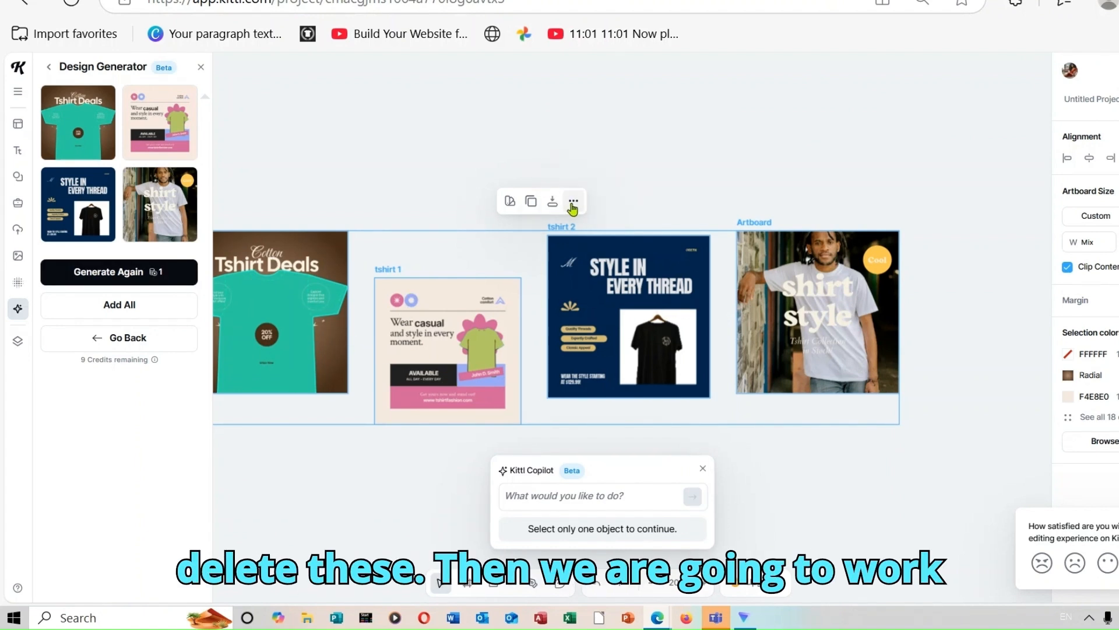
{"action": "left_click", "coordinate": [573, 202]}
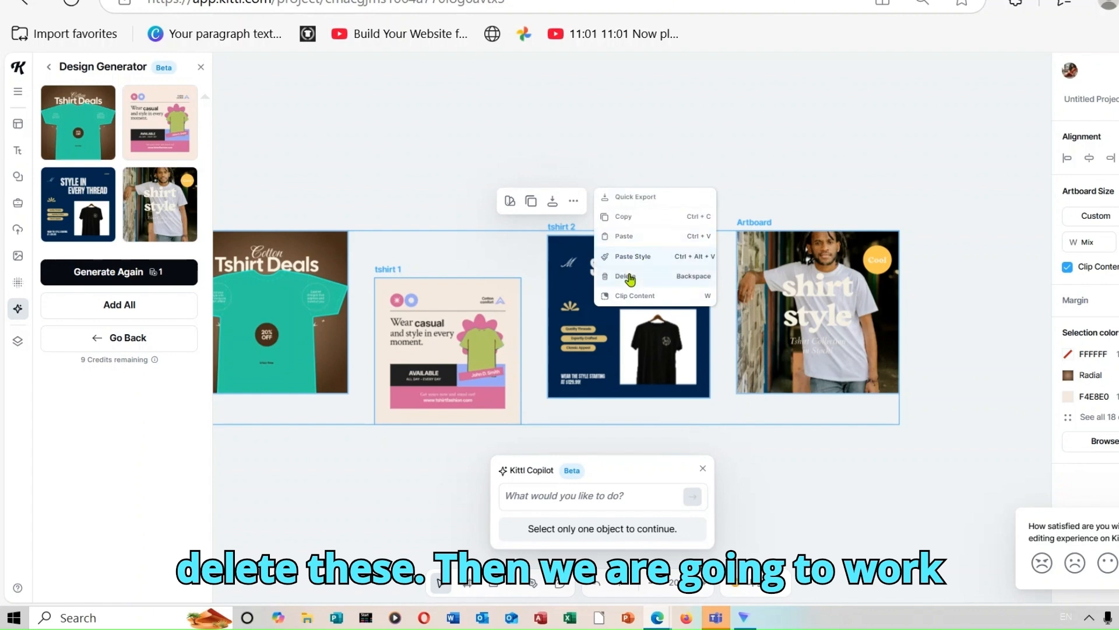
{"action": "left_click", "coordinate": [629, 277]}
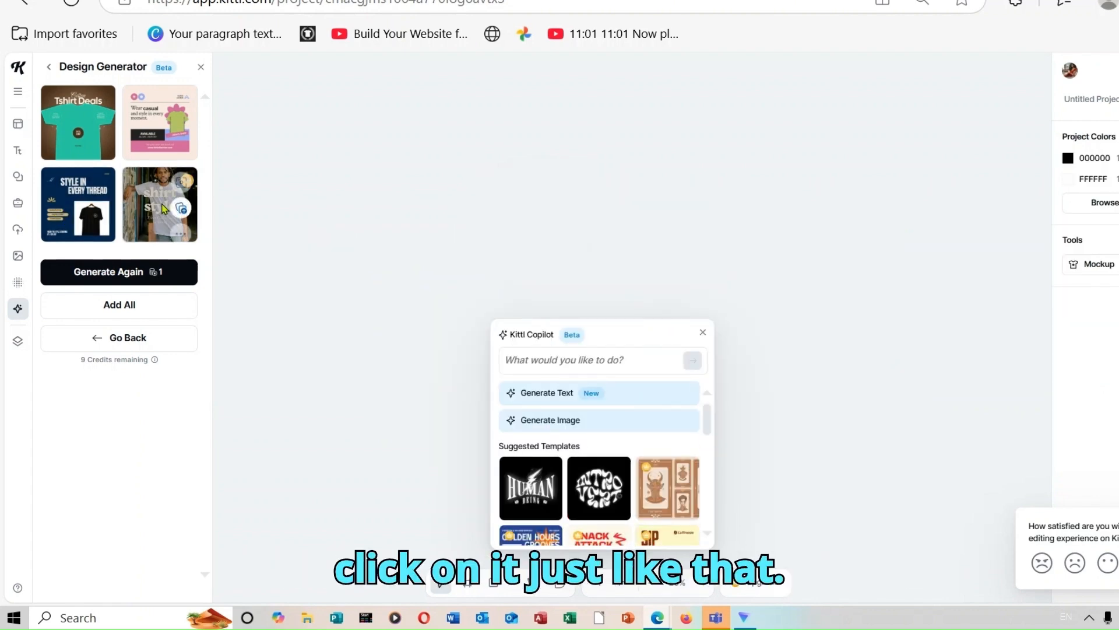
Step: Add the generated "shirt style" design to the canvas and insert the uploaded mockup of the man in sunglasses on it
{"action": "left_click", "coordinate": [163, 209]}
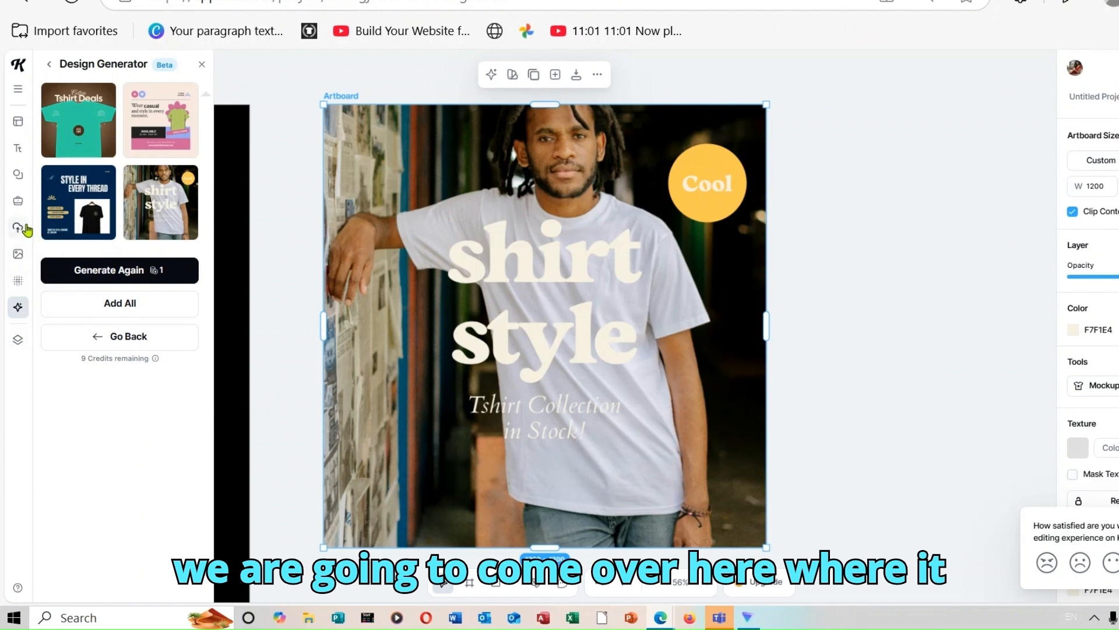
{"action": "left_click", "coordinate": [23, 228]}
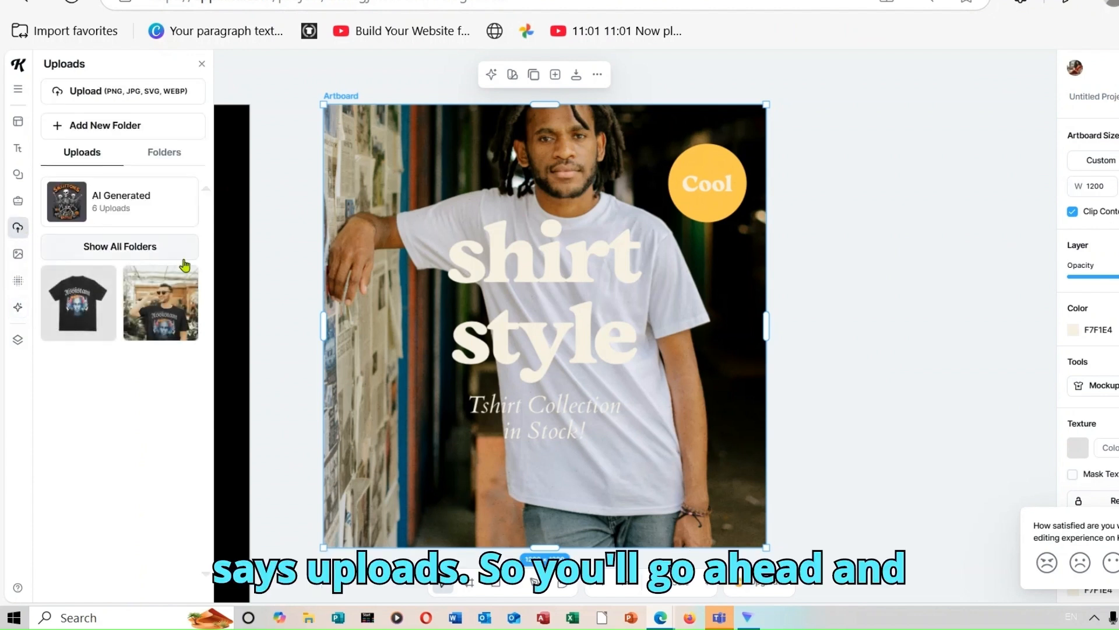
{"action": "mouse_move", "coordinate": [156, 308]}
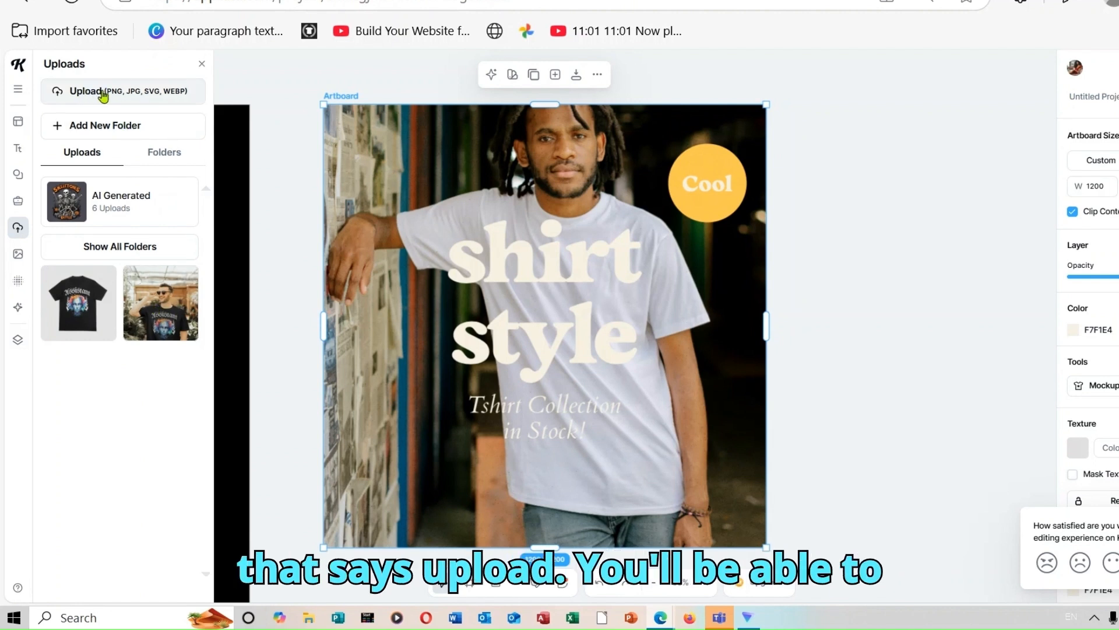
{"action": "mouse_move", "coordinate": [98, 314]}
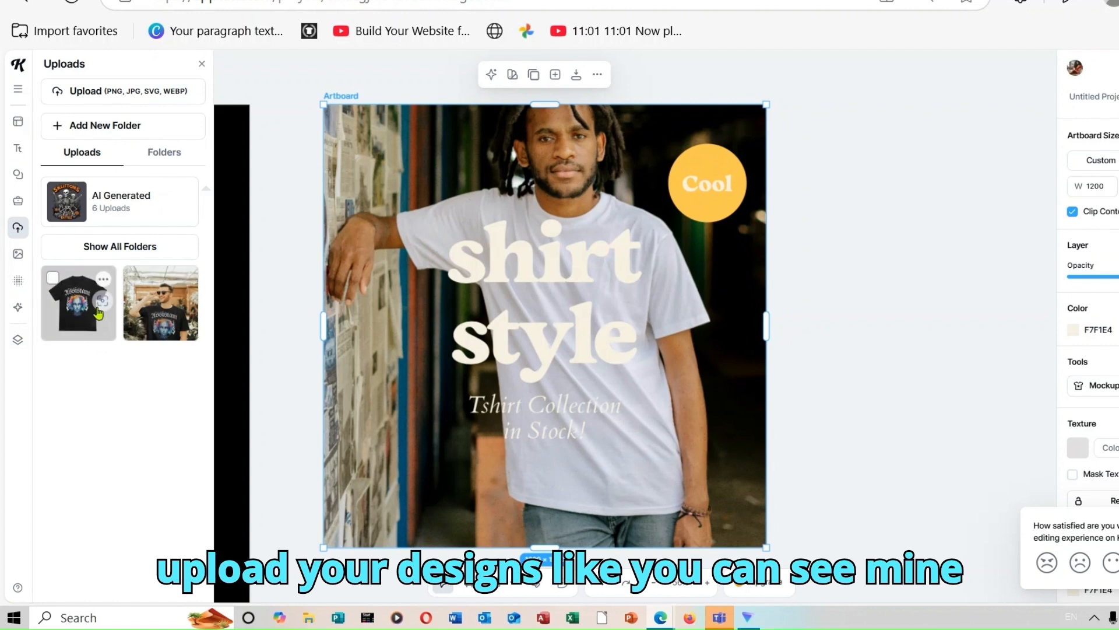
{"action": "mouse_move", "coordinate": [156, 302]}
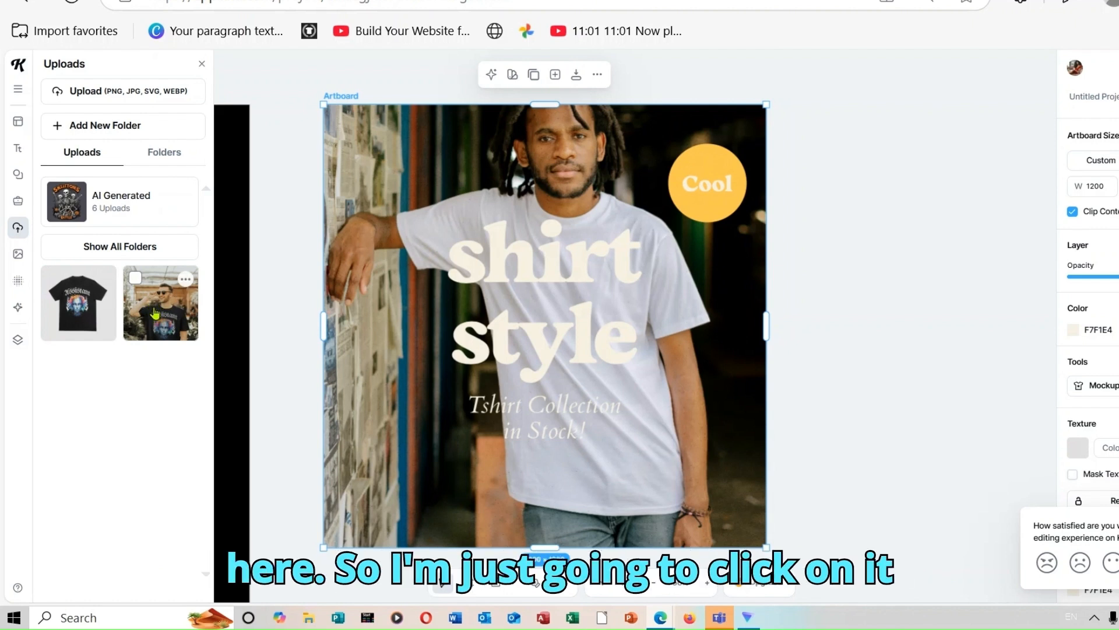
{"action": "left_click", "coordinate": [156, 317]}
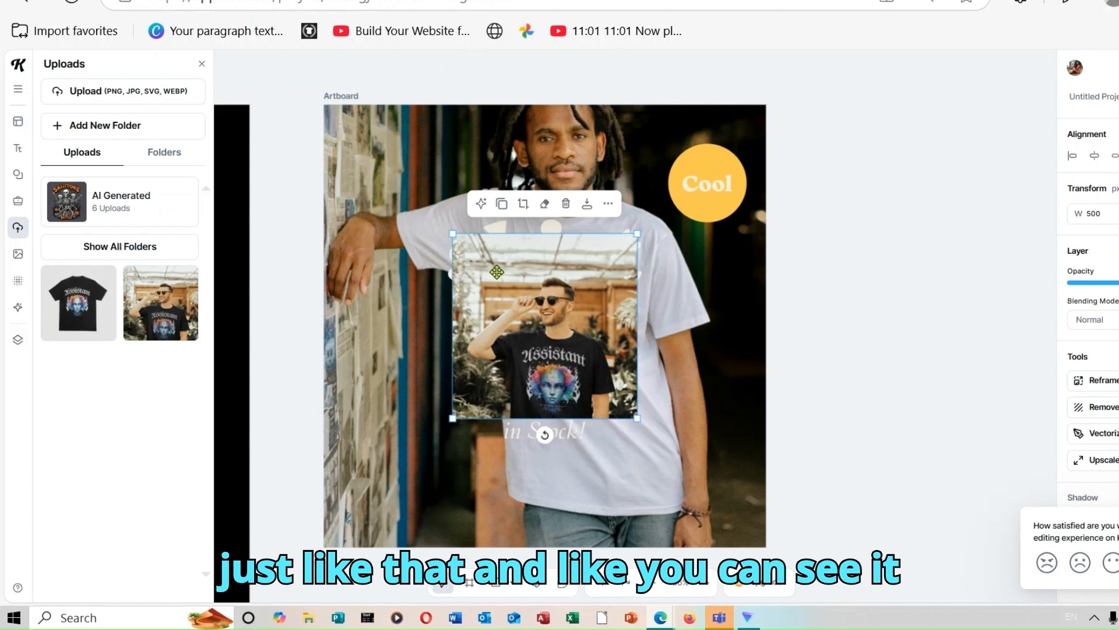
Step: Move the inserted mockup photo toward the artboard's upper-left area and send it backward behind the "shirt style" text
{"action": "left_click_drag", "start_coordinate": [497, 271], "coordinate": [436, 198]}
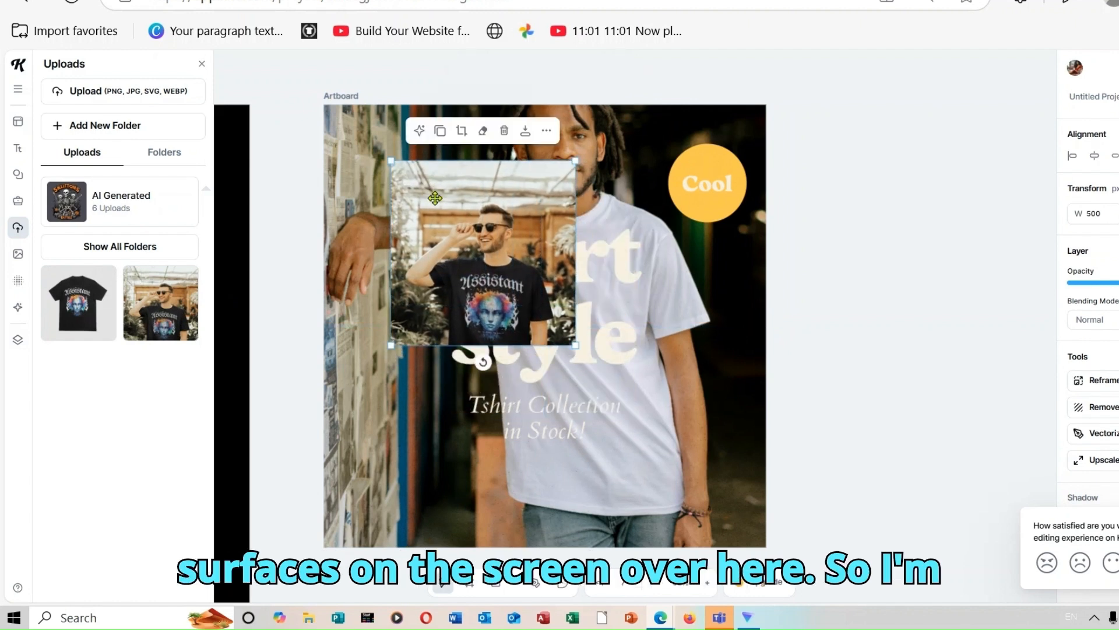
{"action": "right_click", "coordinate": [463, 224]}
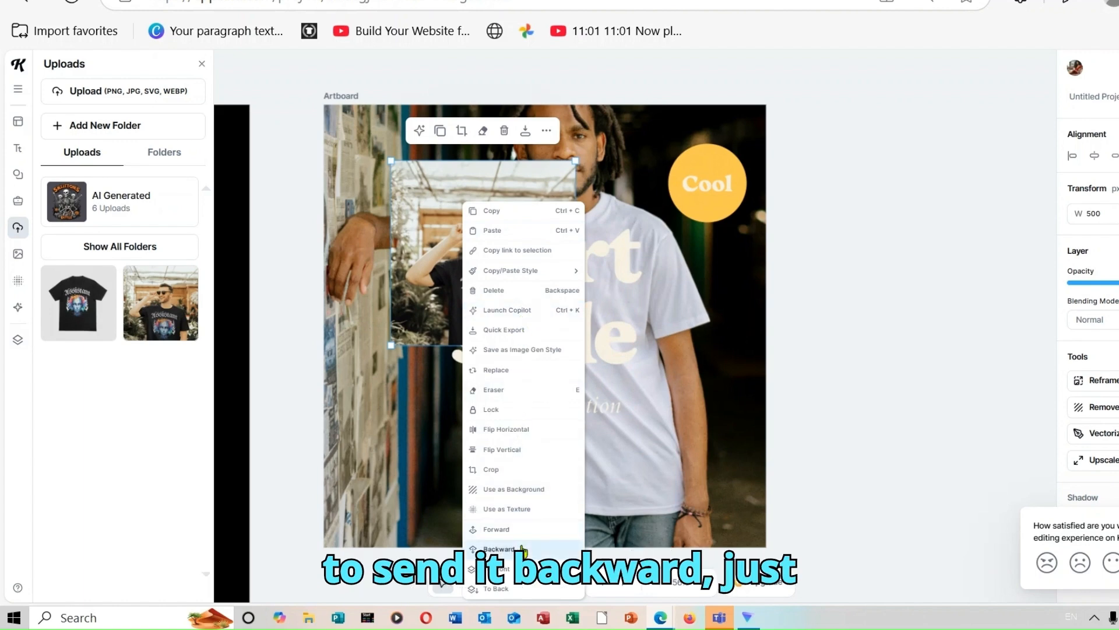
{"action": "left_click", "coordinate": [499, 548]}
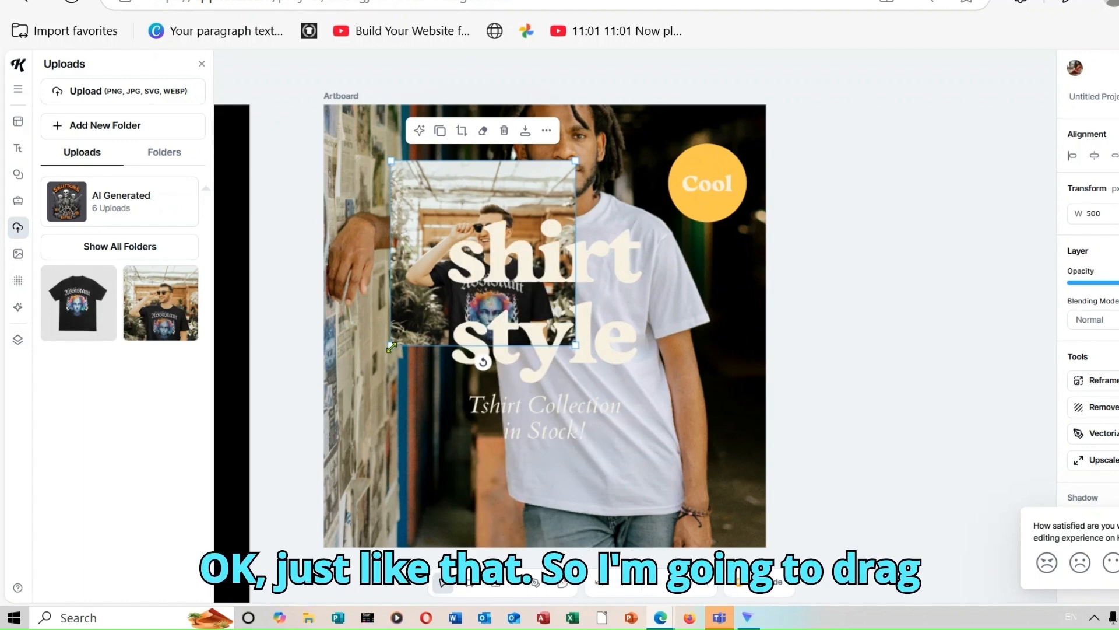
Step: Enlarge the mockup photo to about 1349 px wide and position it to cover the whole artboard
{"action": "left_click_drag", "start_coordinate": [391, 348], "coordinate": [214, 526]}
{"action": "left_click_drag", "start_coordinate": [386, 467], "coordinate": [488, 403]}
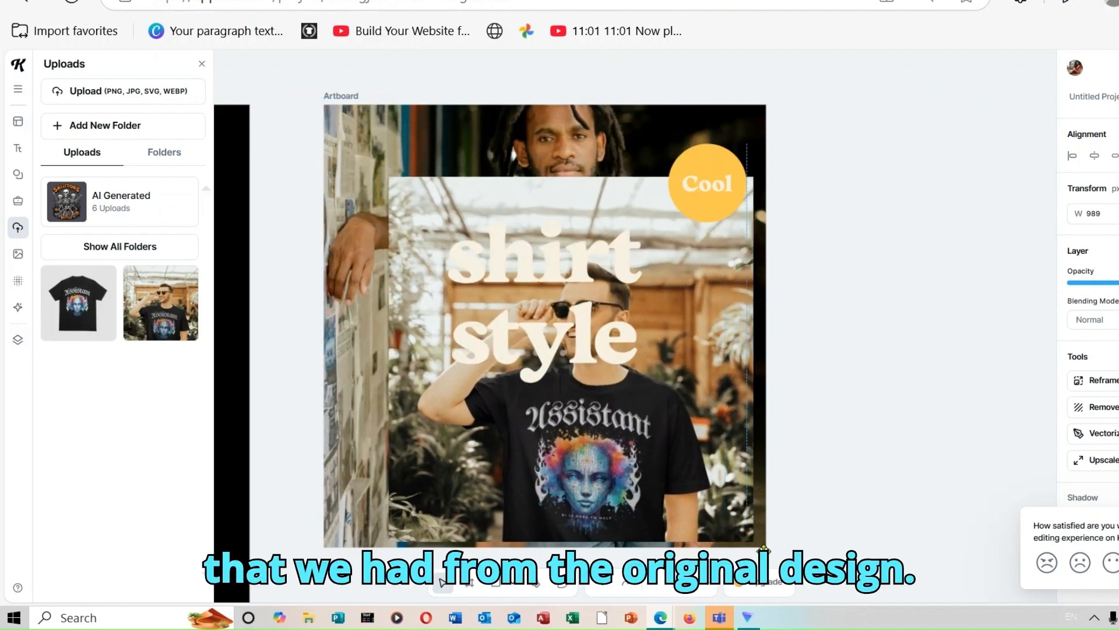
{"action": "left_click_drag", "start_coordinate": [665, 445], "coordinate": [697, 450]}
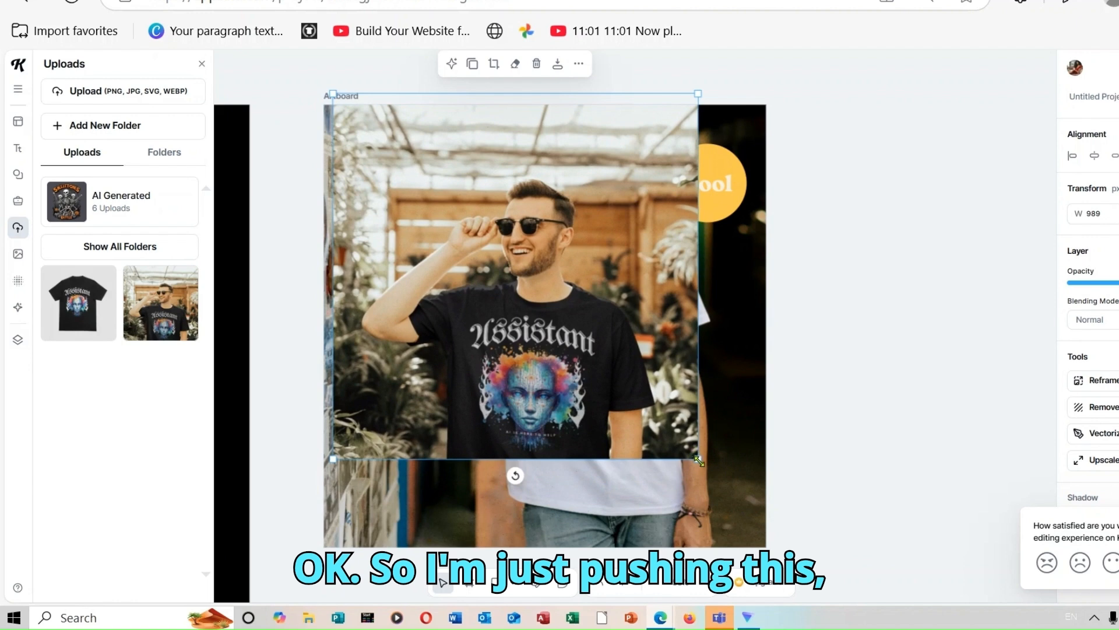
{"action": "left_click_drag", "start_coordinate": [699, 460], "coordinate": [813, 592]}
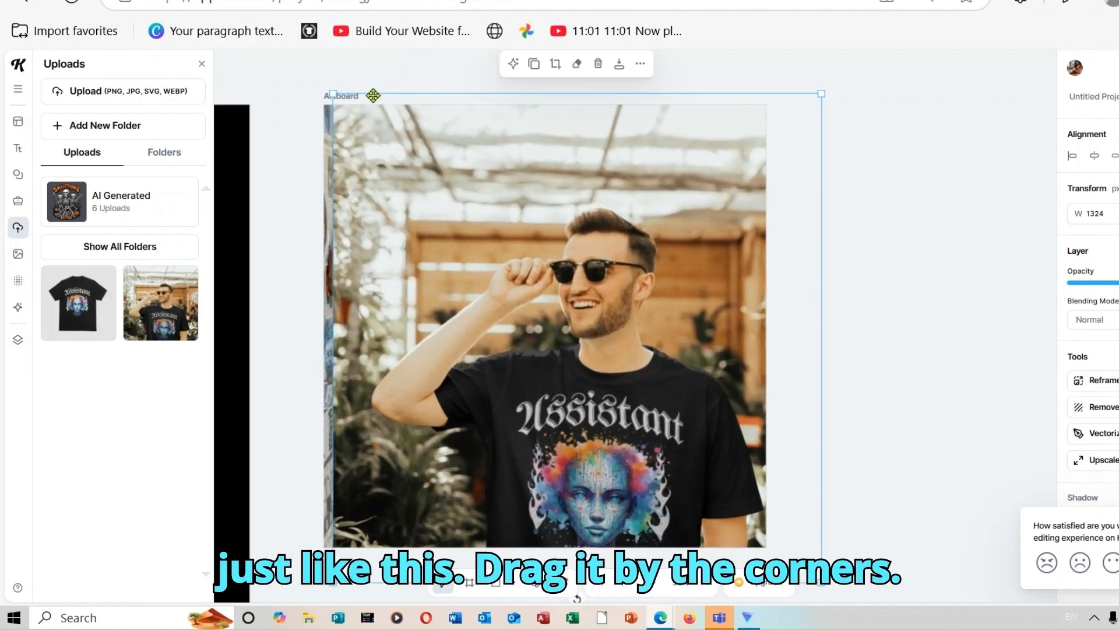
{"action": "left_click_drag", "start_coordinate": [331, 91], "coordinate": [323, 84]}
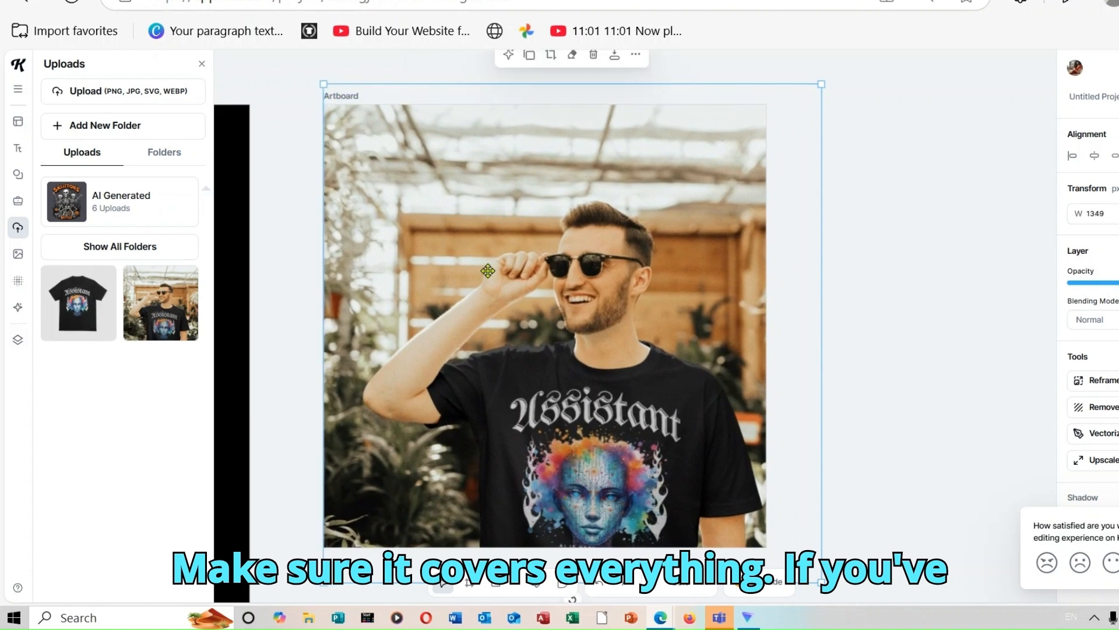
Step: Send the mockup photo backward in the layer order until it sits behind the yellow "Cool" badge
{"action": "right_click", "coordinate": [508, 289]}
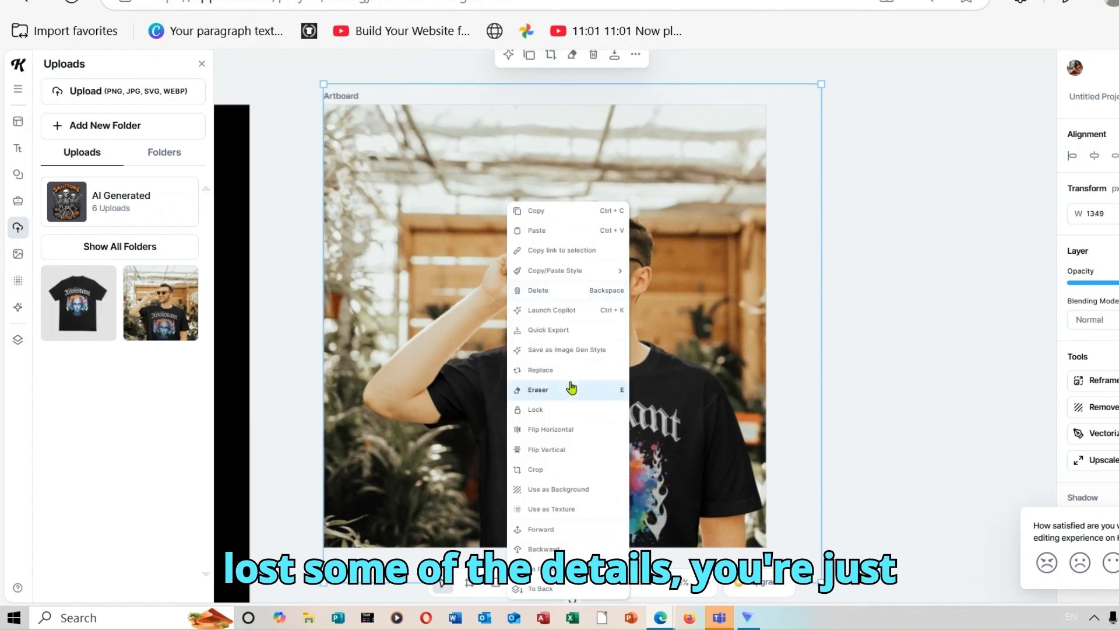
{"action": "left_click", "coordinate": [567, 549]}
{"action": "right_click", "coordinate": [563, 432]}
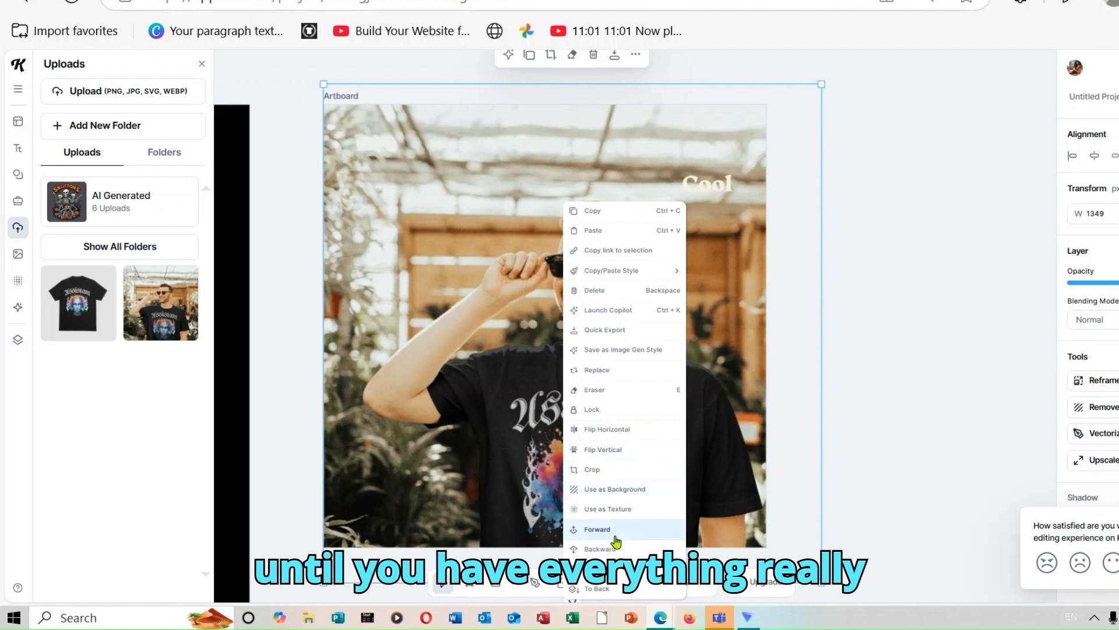
{"action": "left_click", "coordinate": [600, 549]}
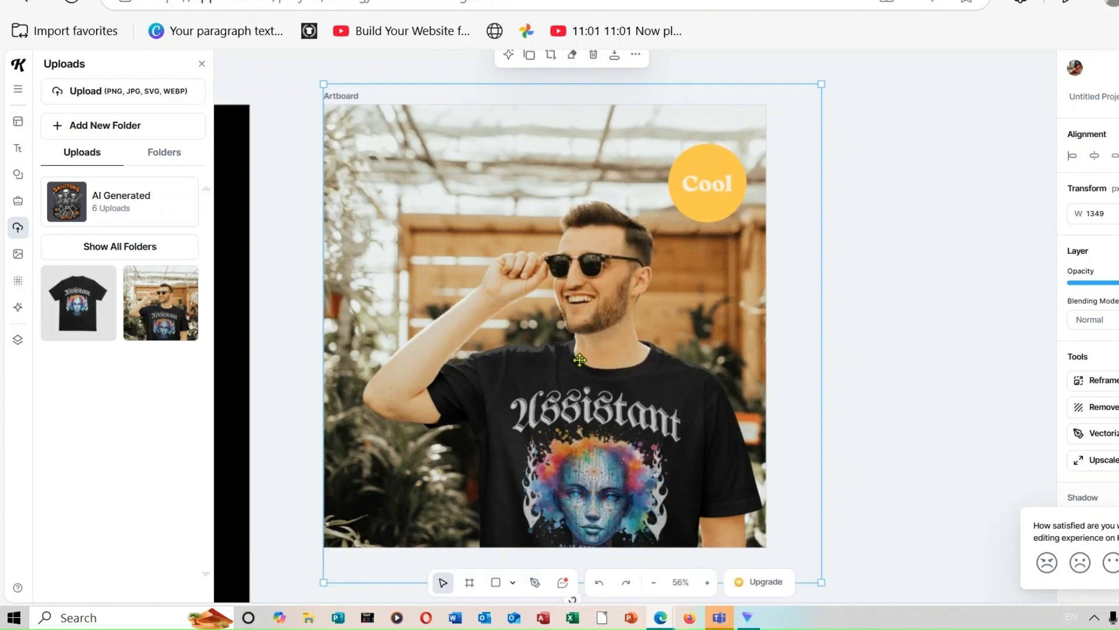
Step: Place the "shirt style" text beside the man's face and "Tshirt Collection in Stock!" in the artboard's lower-left corner
{"action": "left_click", "coordinate": [525, 273]}
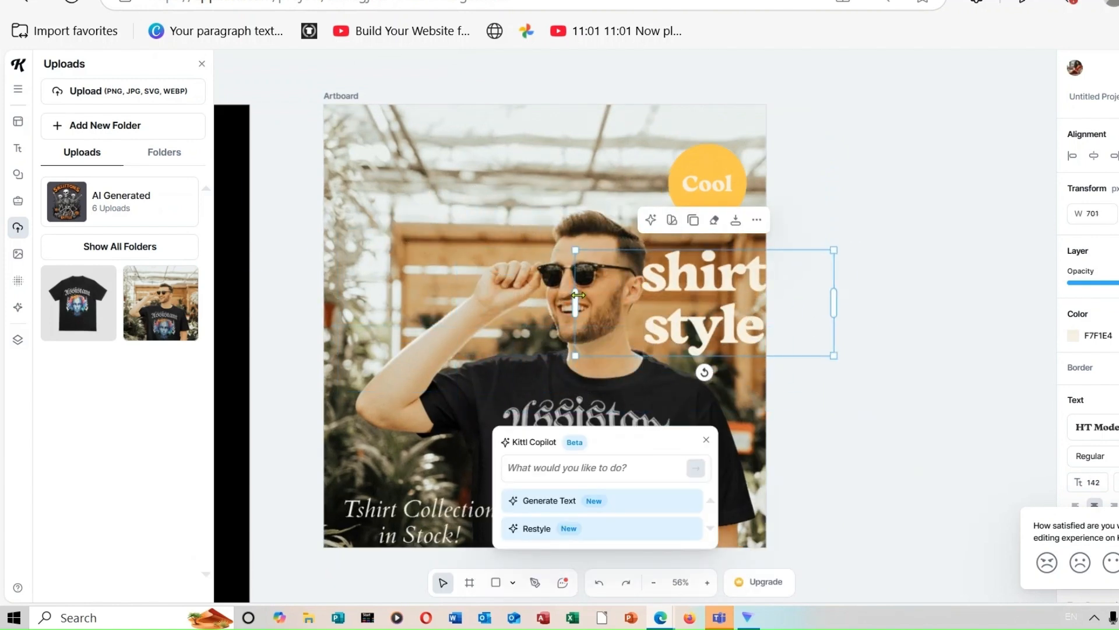
{"action": "left_click", "coordinate": [848, 308]}
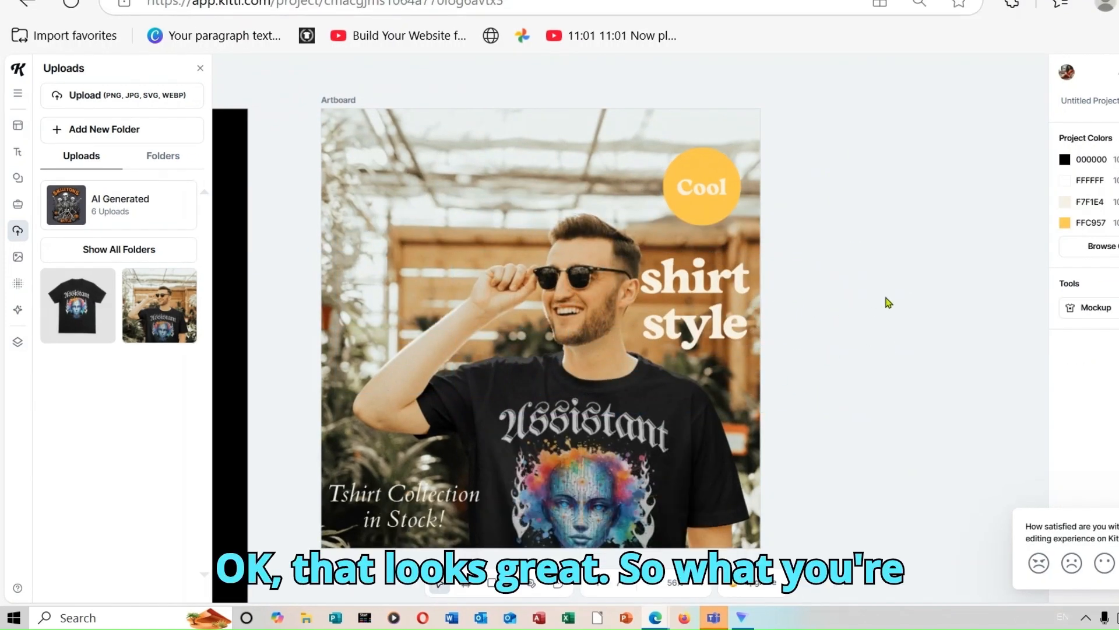
{"action": "left_click", "coordinate": [1114, 72]}
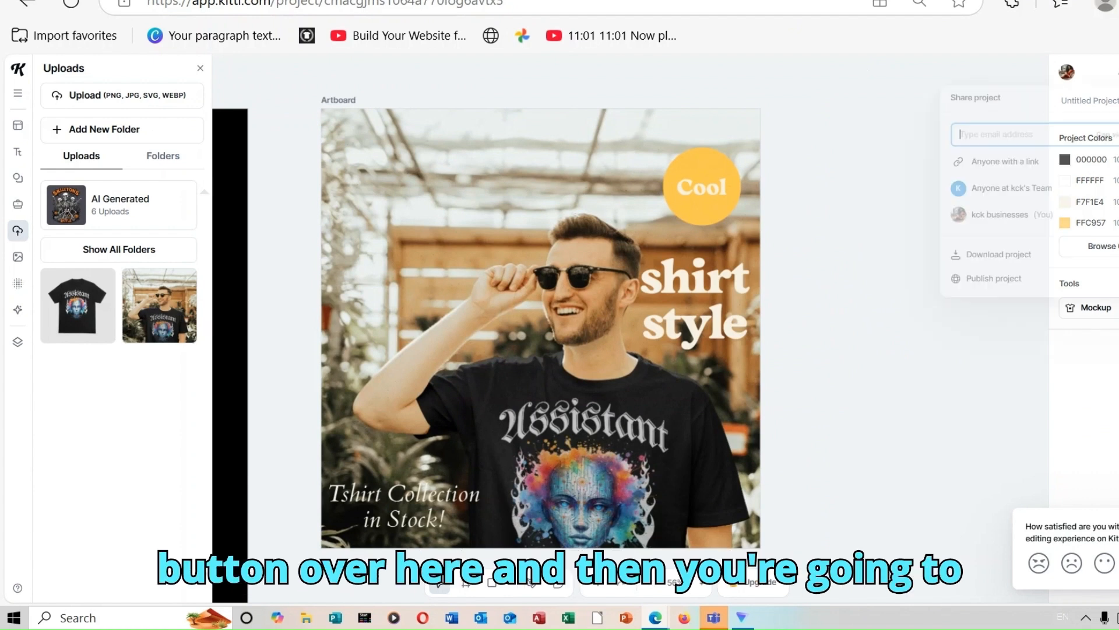
{"action": "left_click", "coordinate": [1010, 257]}
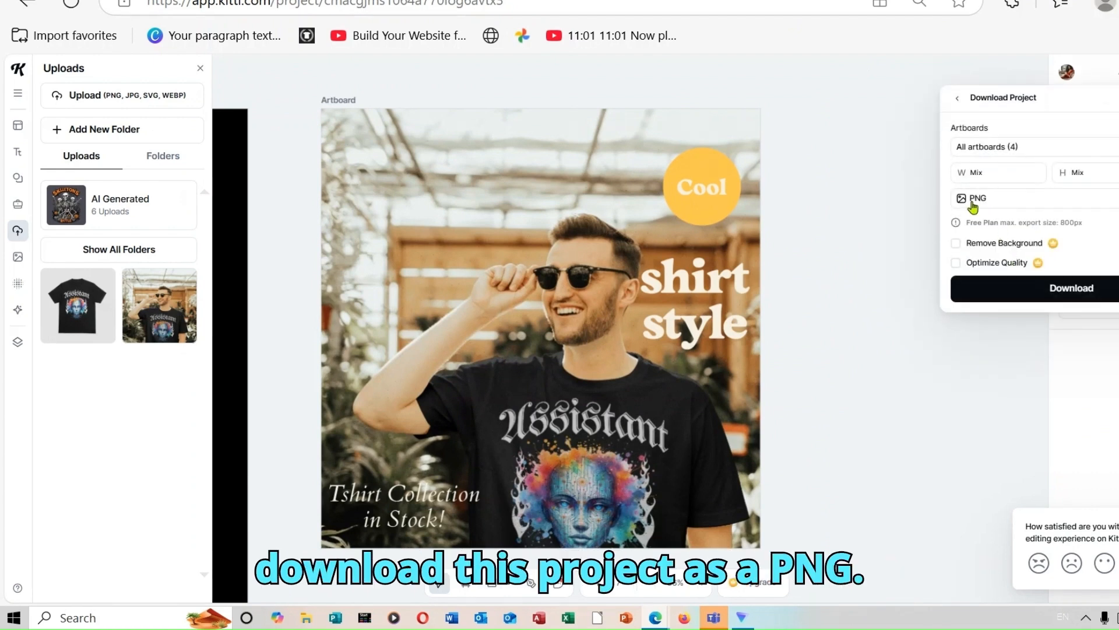
{"action": "left_click", "coordinate": [997, 150]}
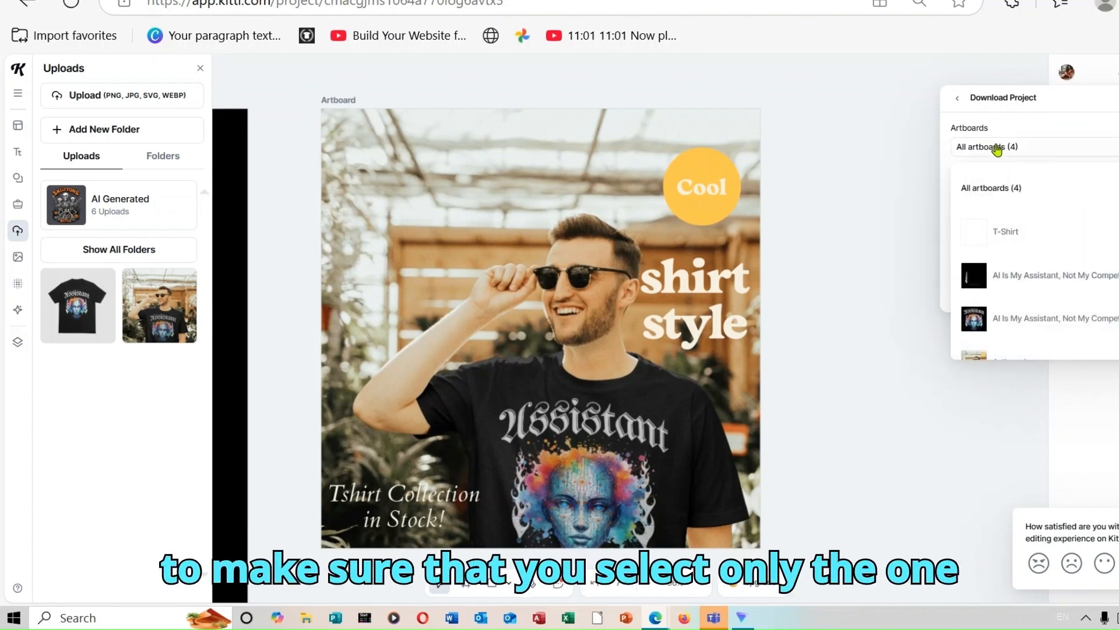
{"action": "scroll", "coordinate": [1035, 261], "scroll_direction": "down", "scroll_amount": 1}
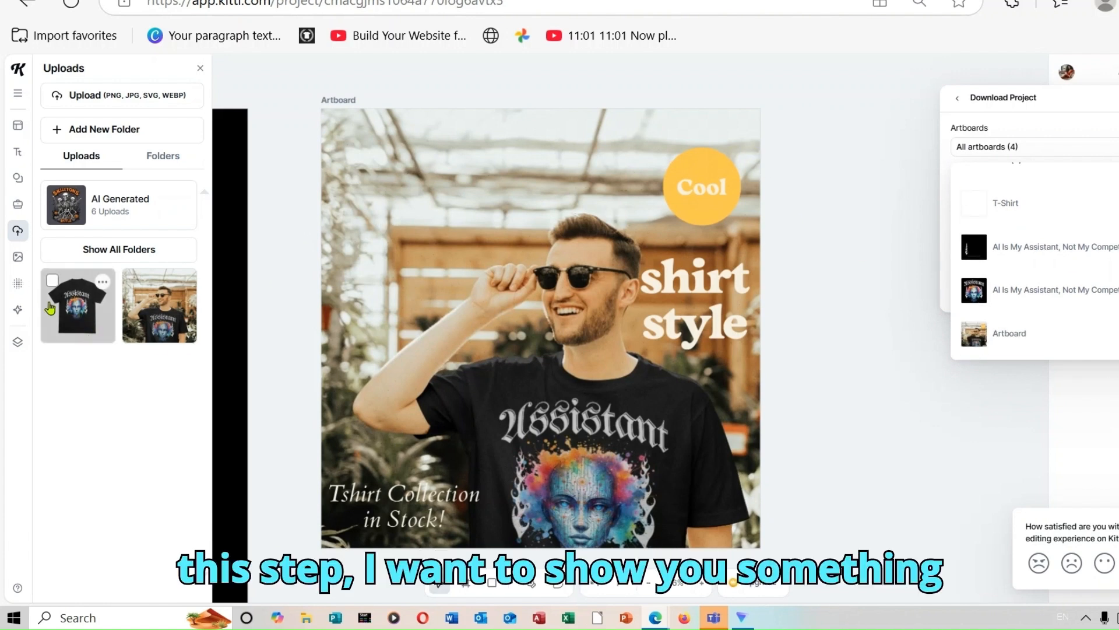
Step: Generate advert designs for "T-shirt AD" in Y2K style and add the "Trendy T-shirt Deals Inside" result to the canvas
{"action": "left_click", "coordinate": [19, 308]}
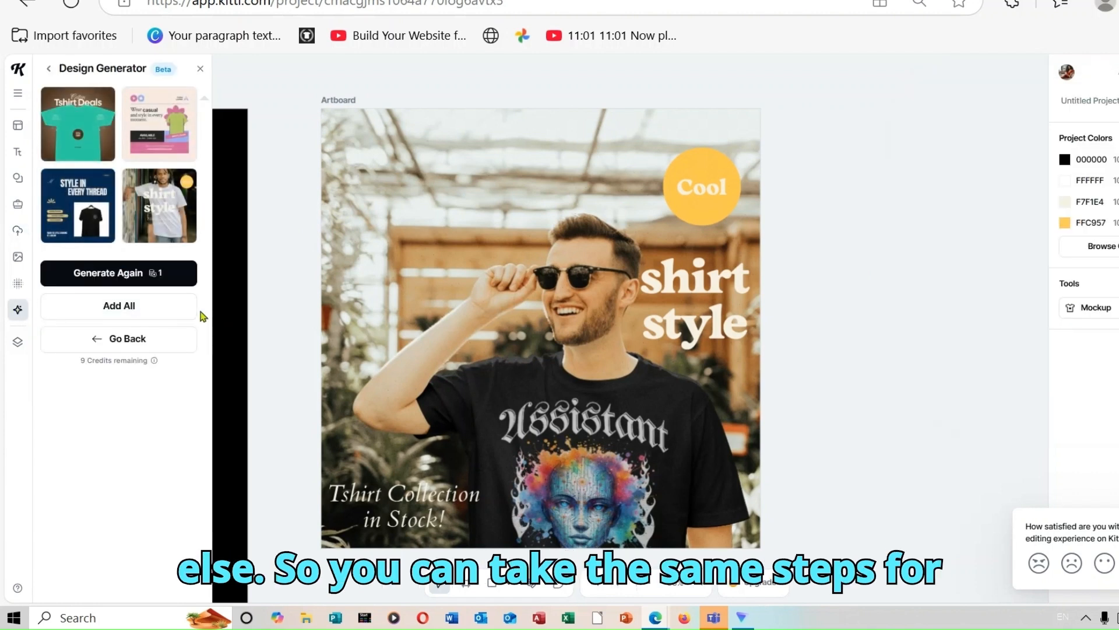
{"action": "left_click", "coordinate": [201, 70]}
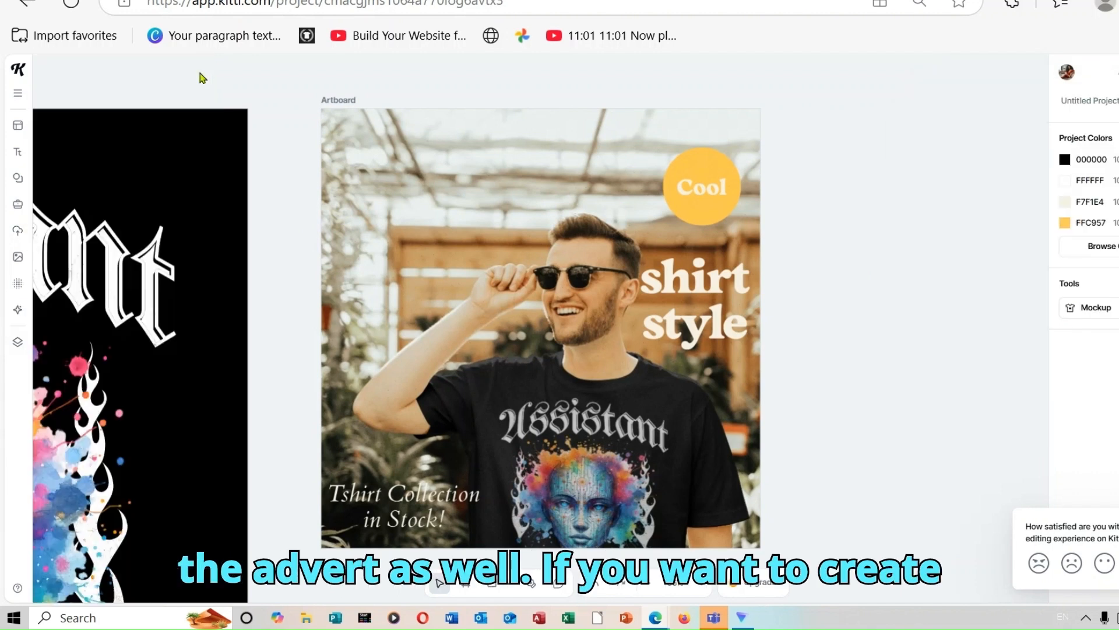
{"action": "left_click", "coordinate": [17, 308]}
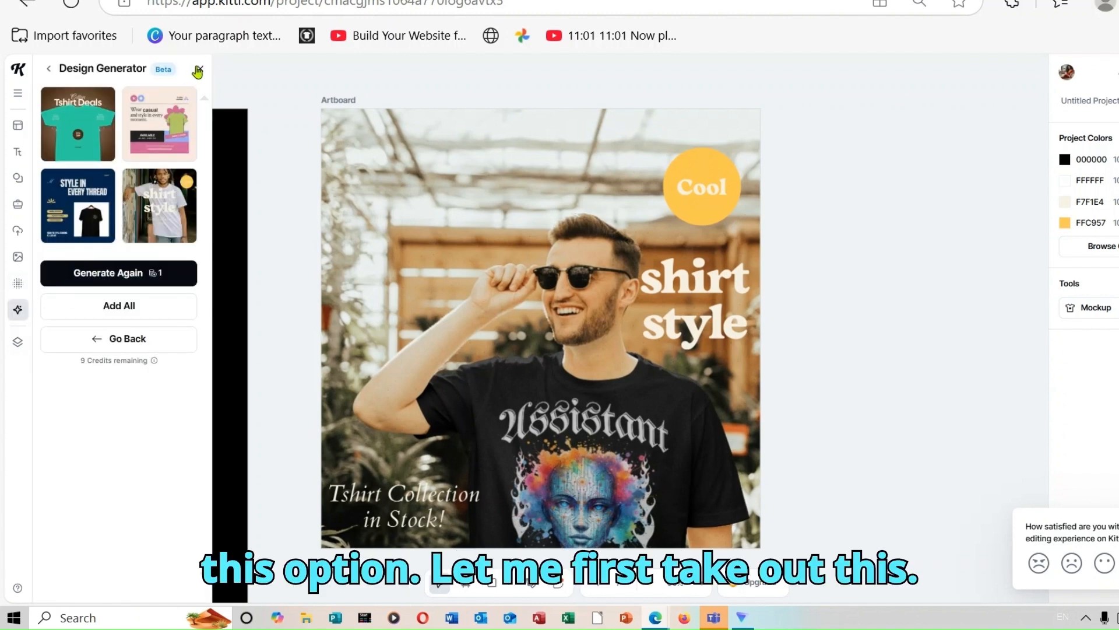
{"action": "left_click", "coordinate": [131, 337]}
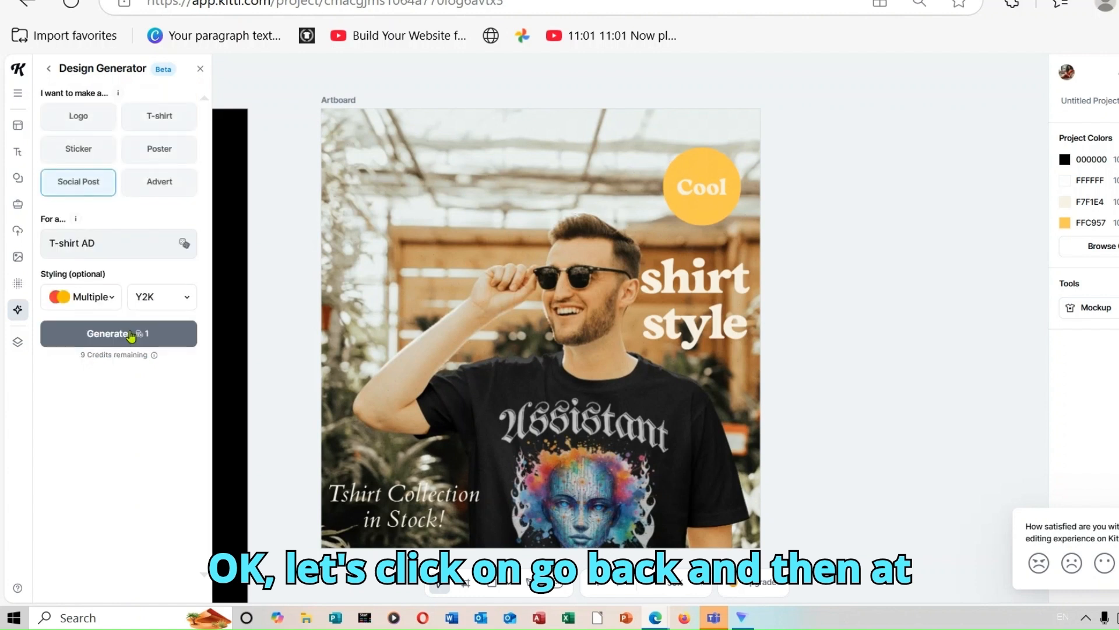
{"action": "left_click", "coordinate": [171, 183]}
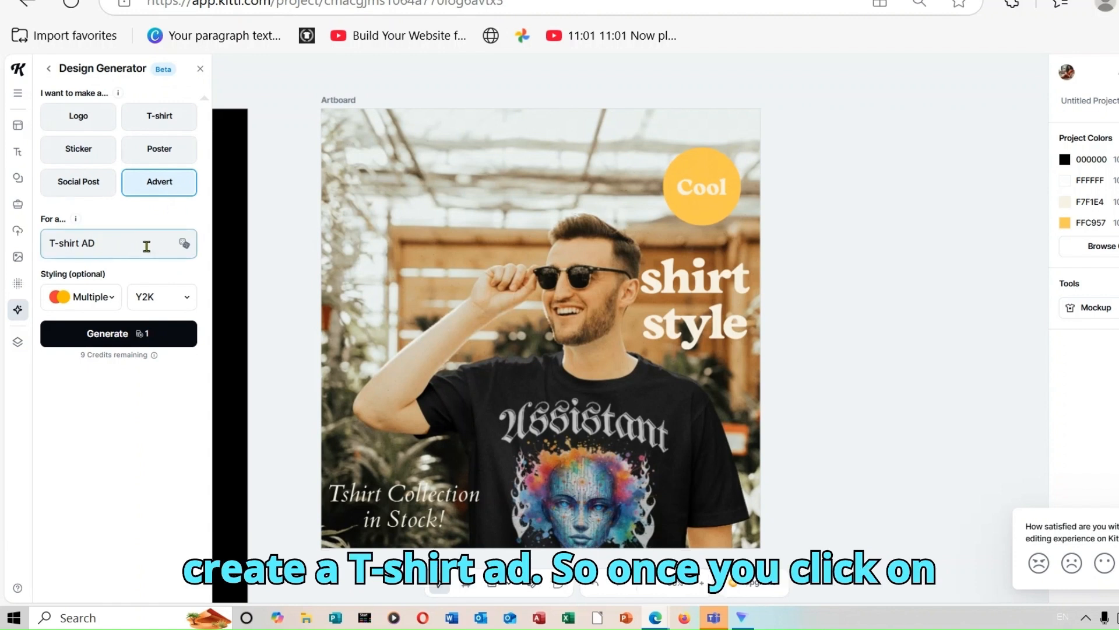
{"action": "left_click", "coordinate": [138, 333]}
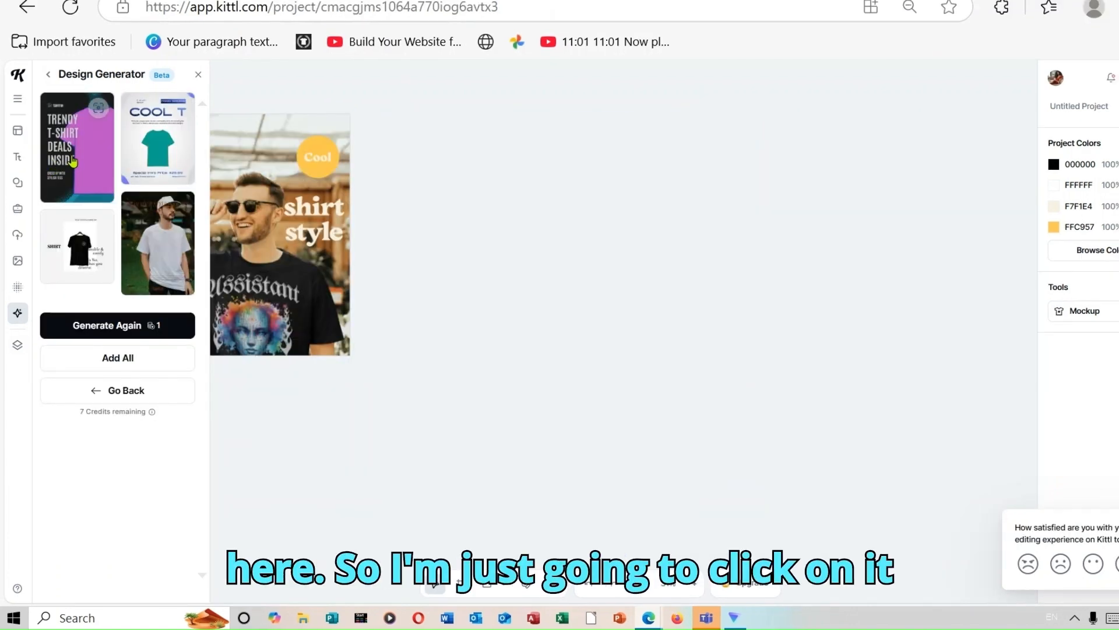
{"action": "left_click", "coordinate": [73, 161]}
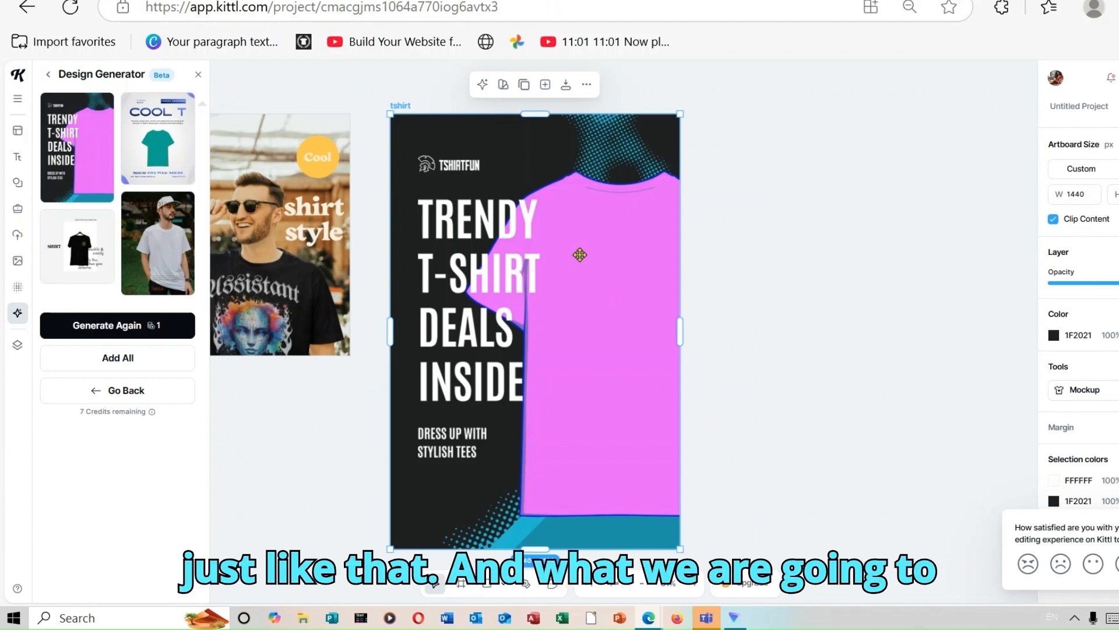
Step: Insert the uploaded black T-shirt mockup over the pink shirt on the new advert and remove its background
{"action": "left_click", "coordinate": [18, 236]}
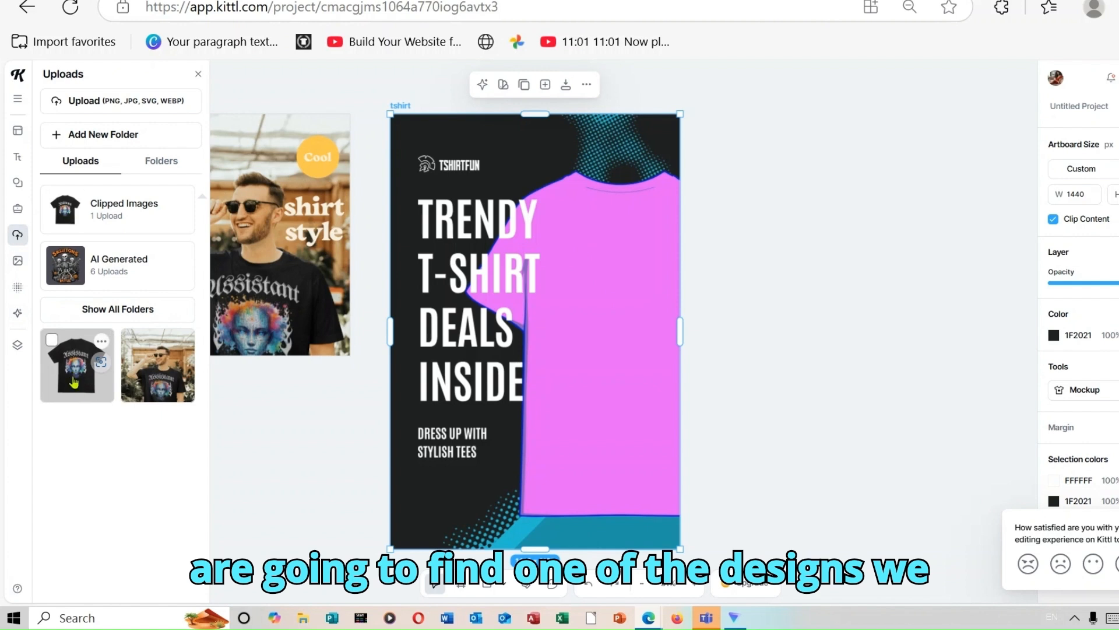
{"action": "left_click", "coordinate": [74, 382]}
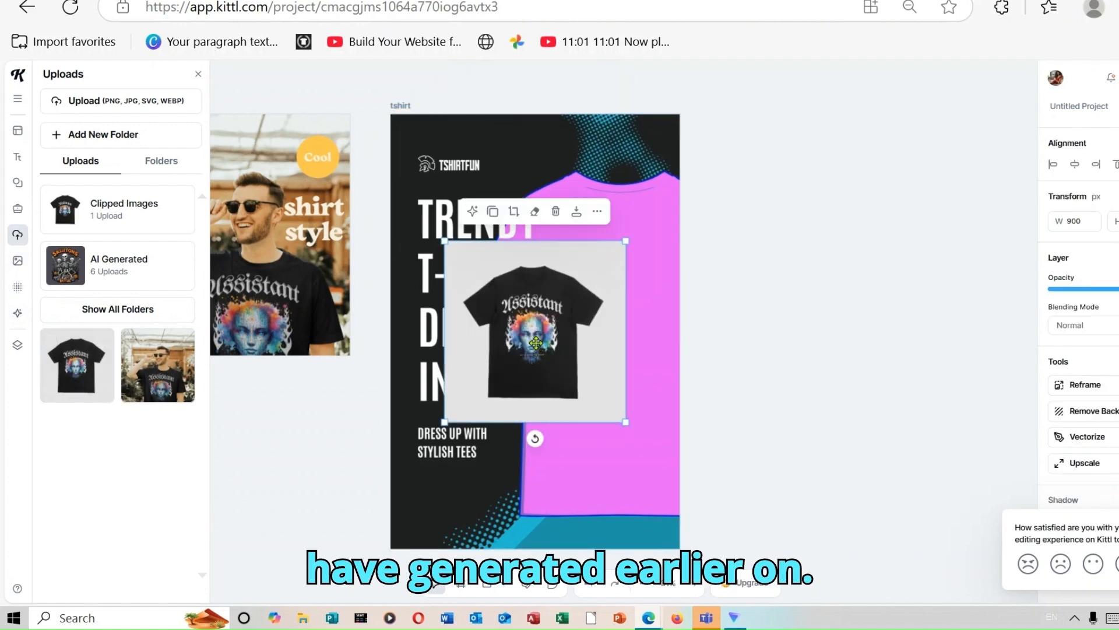
{"action": "left_click_drag", "start_coordinate": [512, 331], "coordinate": [589, 269]}
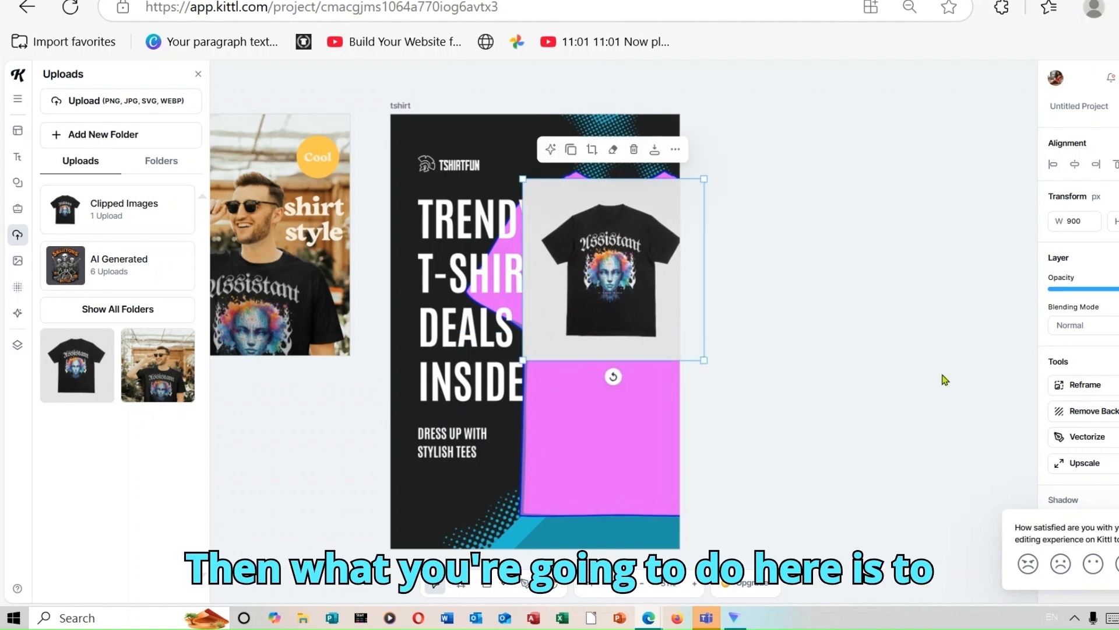
{"action": "left_click", "coordinate": [1105, 412]}
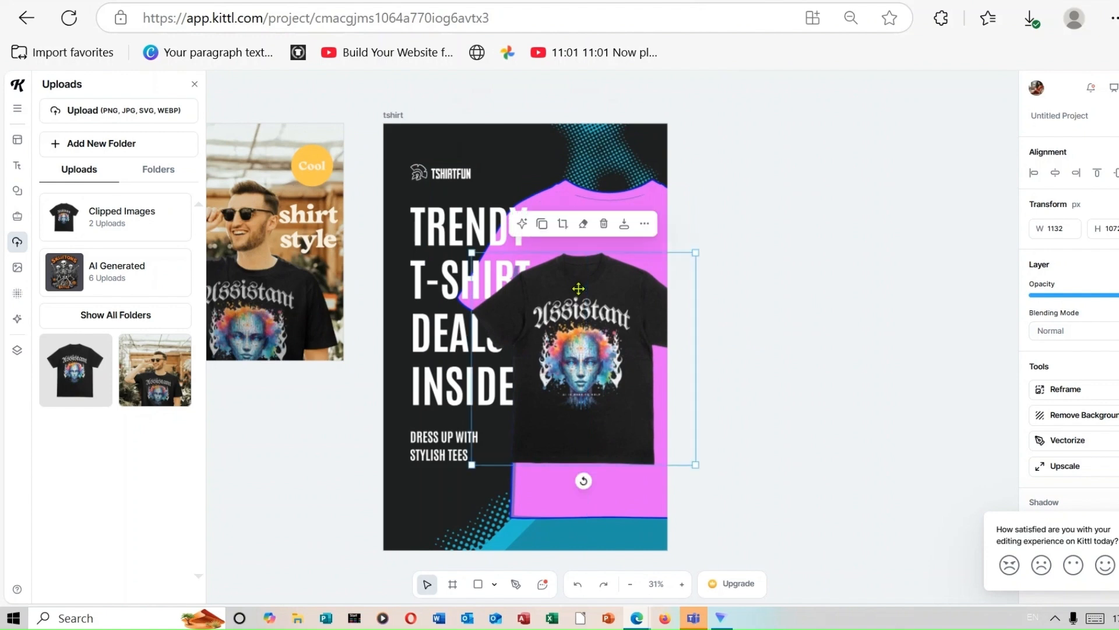
Step: Enlarge the black T-shirt image to about 2215 px wide and position it to cover the advert's pink shirt
{"action": "left_click_drag", "start_coordinate": [578, 288], "coordinate": [538, 186]}
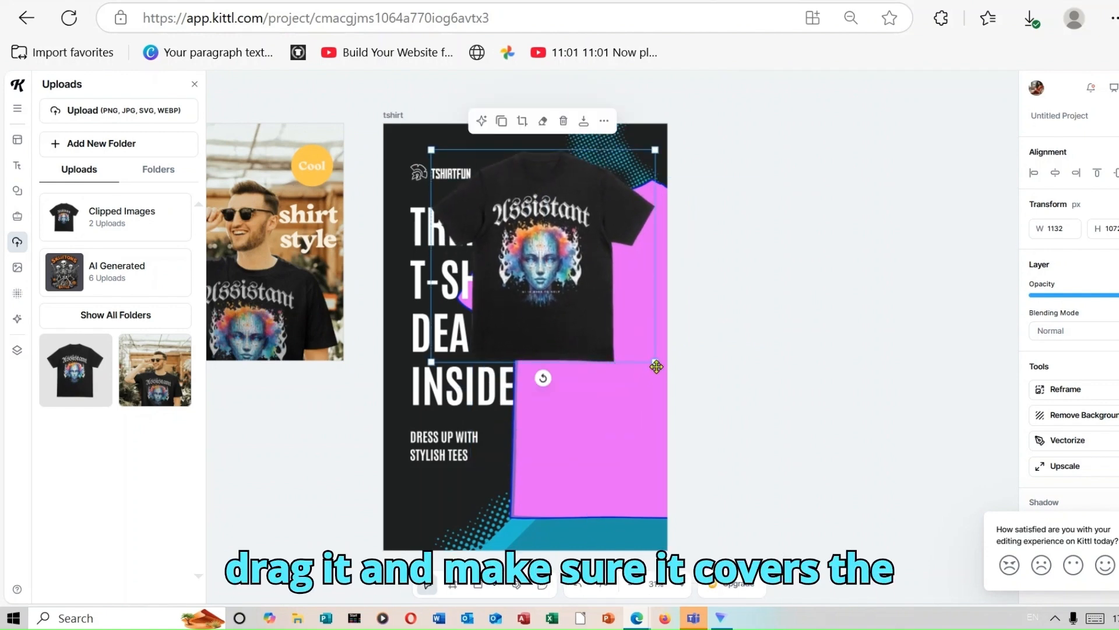
{"action": "left_click_drag", "start_coordinate": [657, 365], "coordinate": [869, 564]}
{"action": "left_click_drag", "start_coordinate": [631, 352], "coordinate": [597, 340]}
Step: Send the black T-shirt image backward three levels so it sits behind the advert's headline text
{"action": "right_click", "coordinate": [597, 345]}
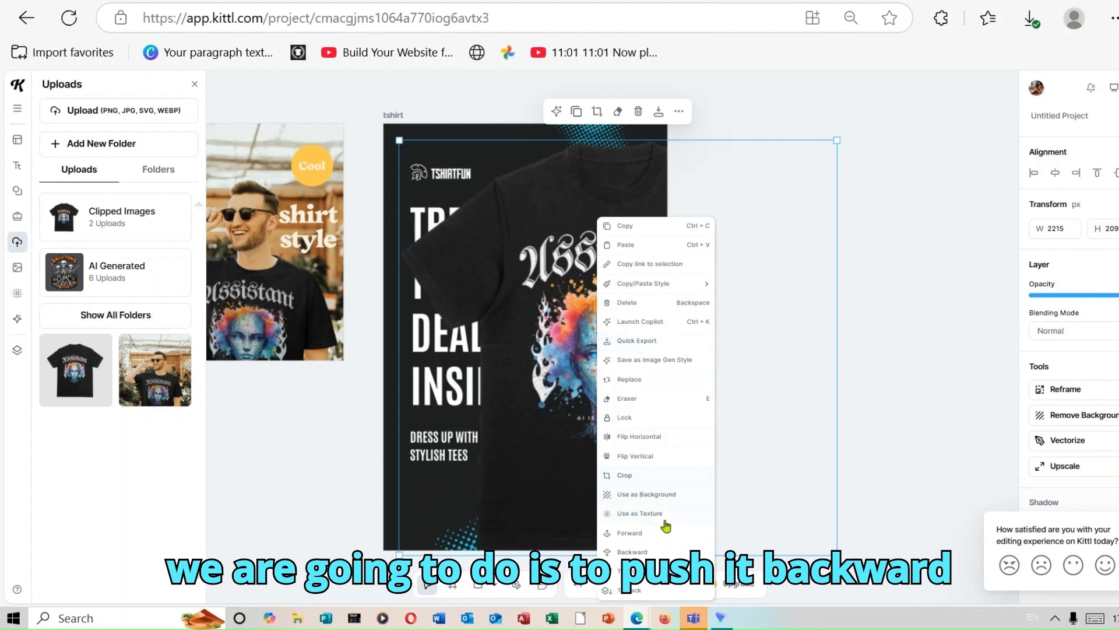
{"action": "left_click", "coordinate": [662, 552]}
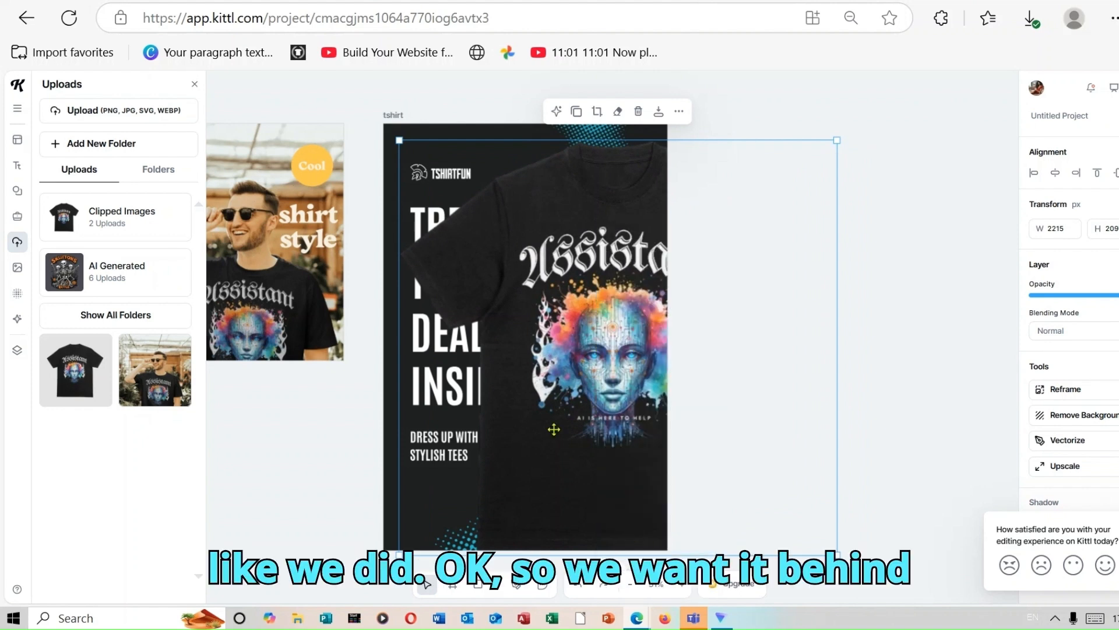
{"action": "right_click", "coordinate": [552, 408]}
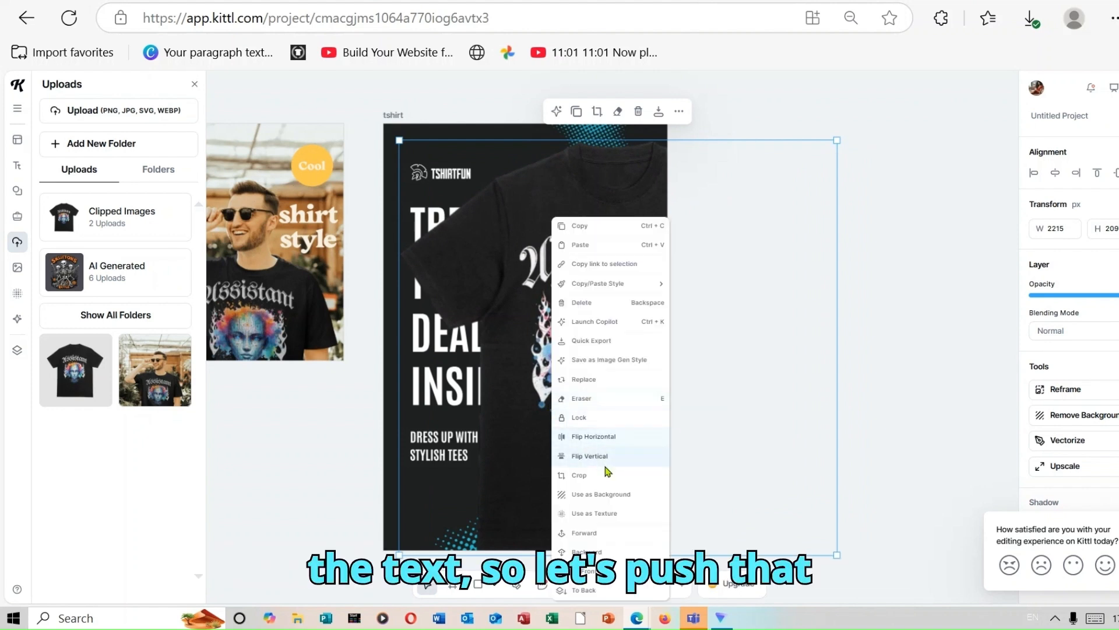
{"action": "left_click", "coordinate": [603, 551]}
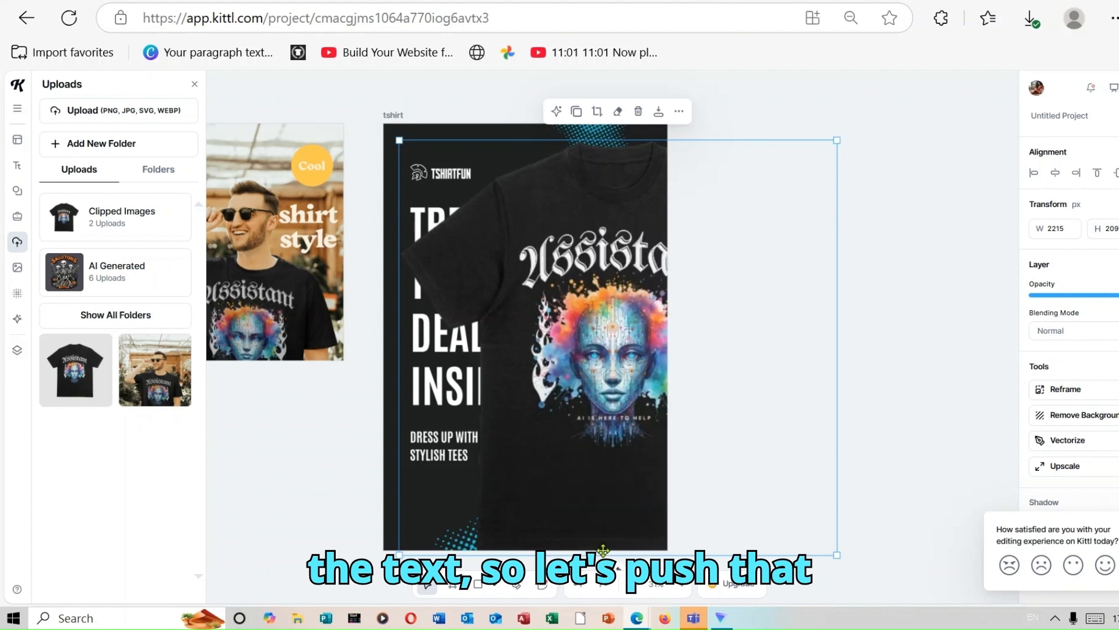
{"action": "right_click", "coordinate": [581, 475]}
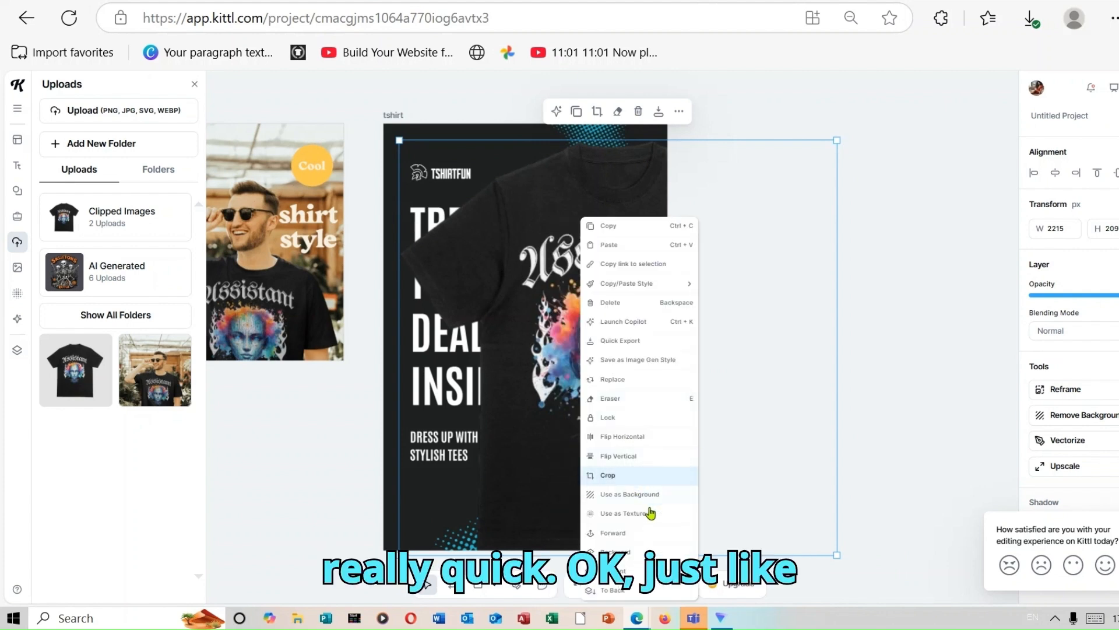
{"action": "left_click", "coordinate": [639, 550]}
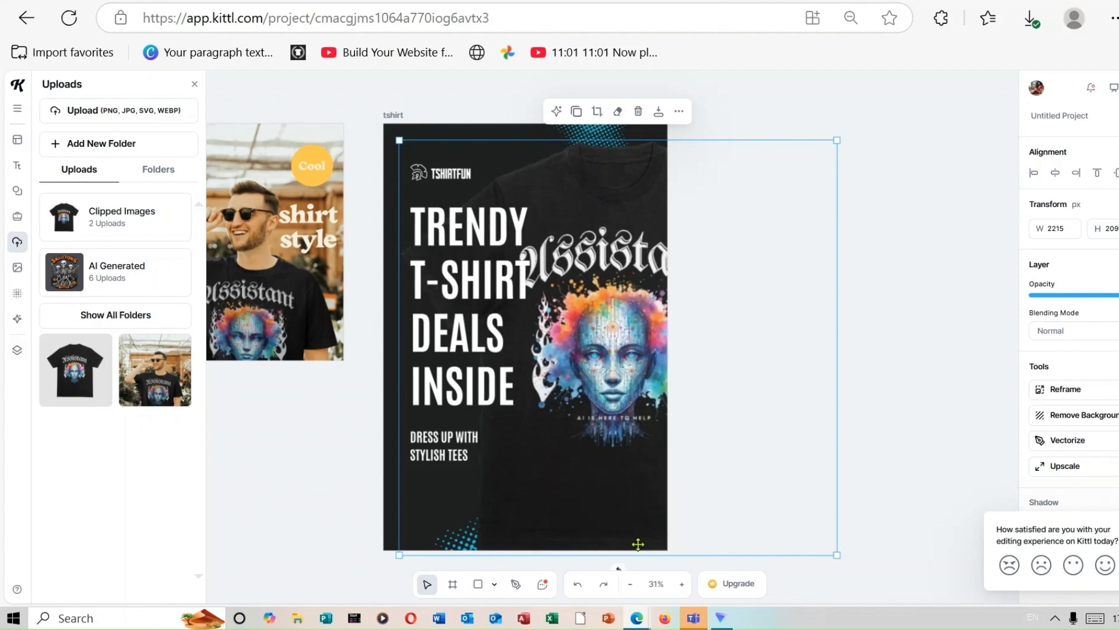
{"action": "right_click", "coordinate": [583, 411]}
Step: Shrink the black T-shirt image to about 2034 px wide and reposition it beside the advert's headline text
{"action": "left_click_drag", "start_coordinate": [591, 397], "coordinate": [539, 430]}
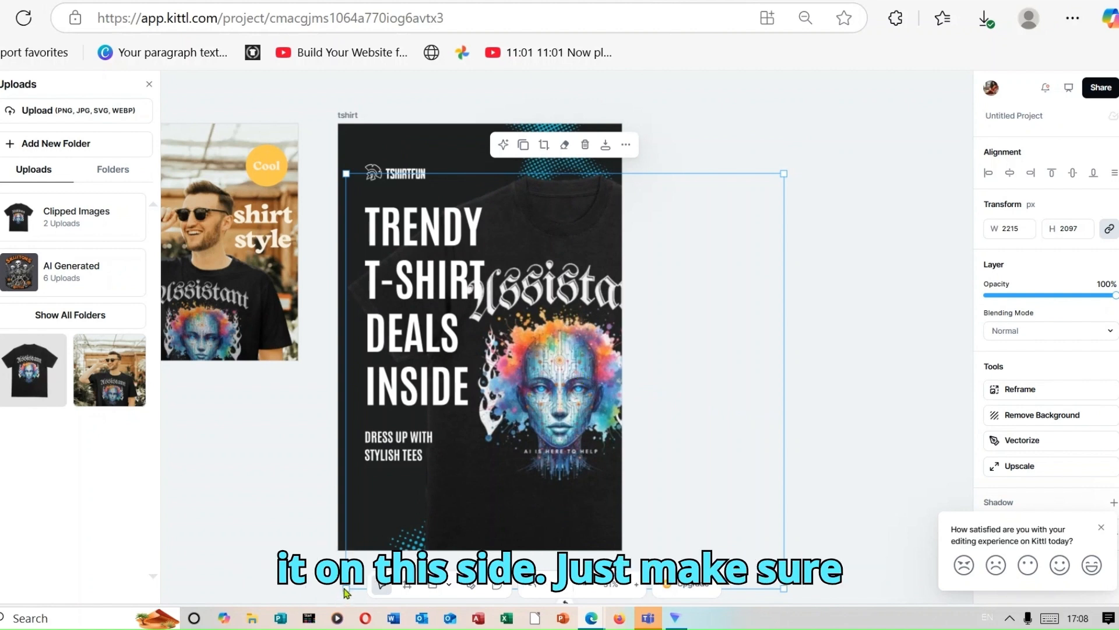
{"action": "left_click_drag", "start_coordinate": [346, 588], "coordinate": [381, 553]}
{"action": "left_click_drag", "start_coordinate": [562, 396], "coordinate": [549, 379]}
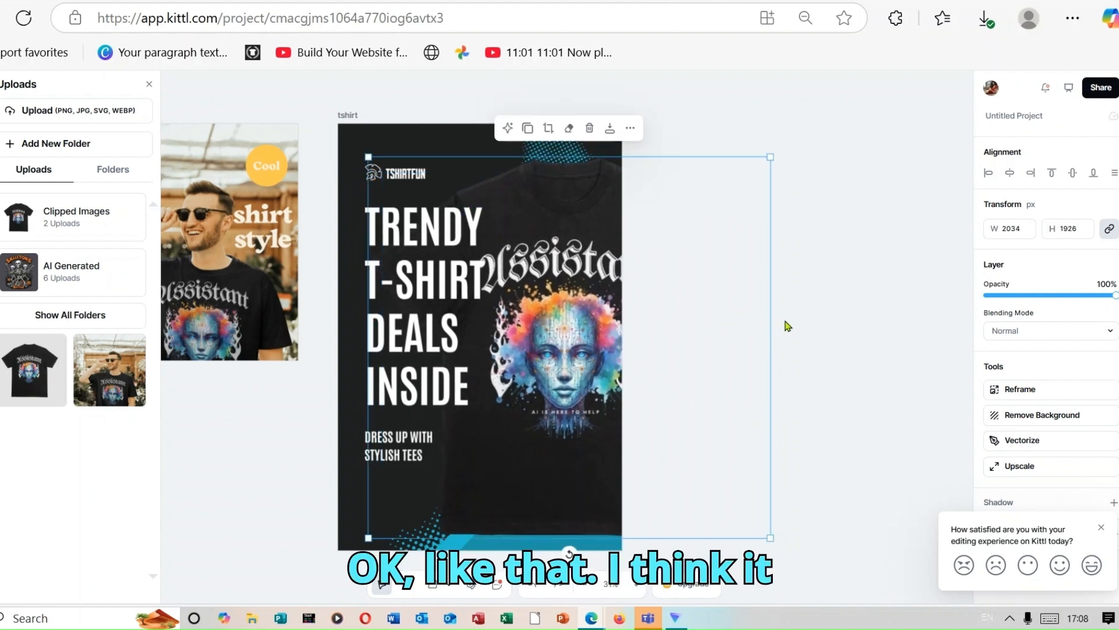
{"action": "left_click", "coordinate": [837, 301]}
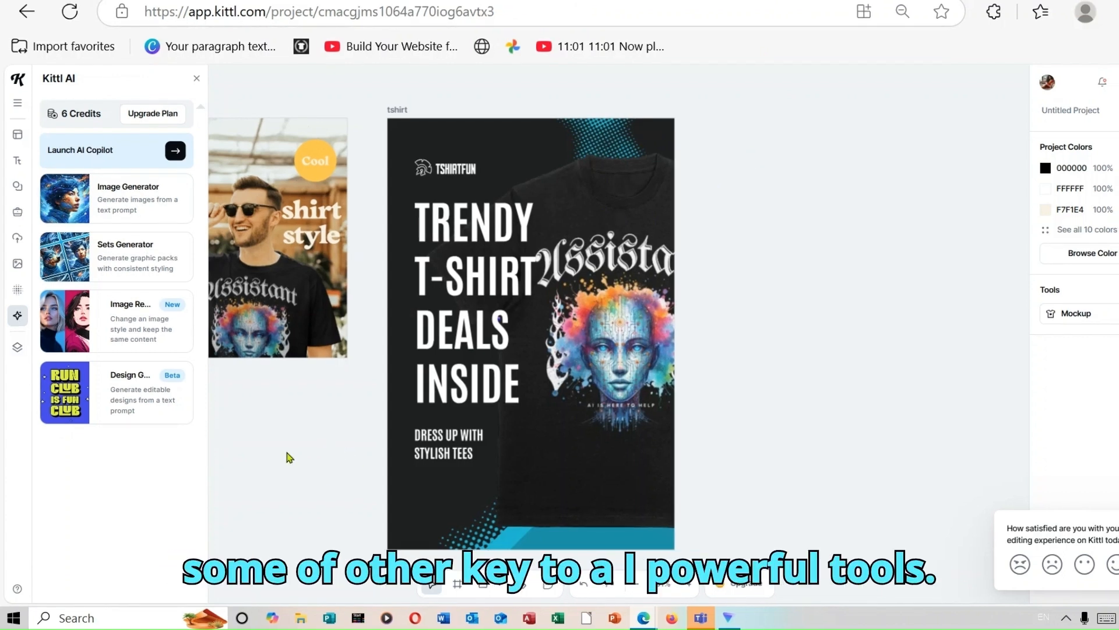
Step: Look through the settings of the Image Restyle, Sets Generator and Image Generator AI tools
{"action": "left_click", "coordinate": [142, 315]}
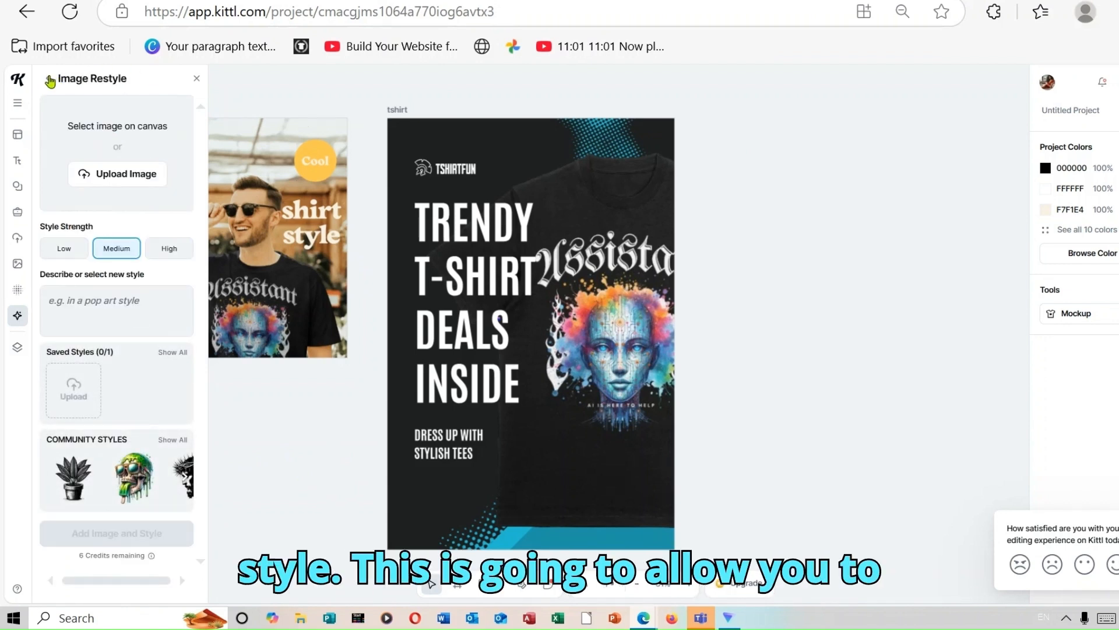
{"action": "left_click", "coordinate": [49, 78]}
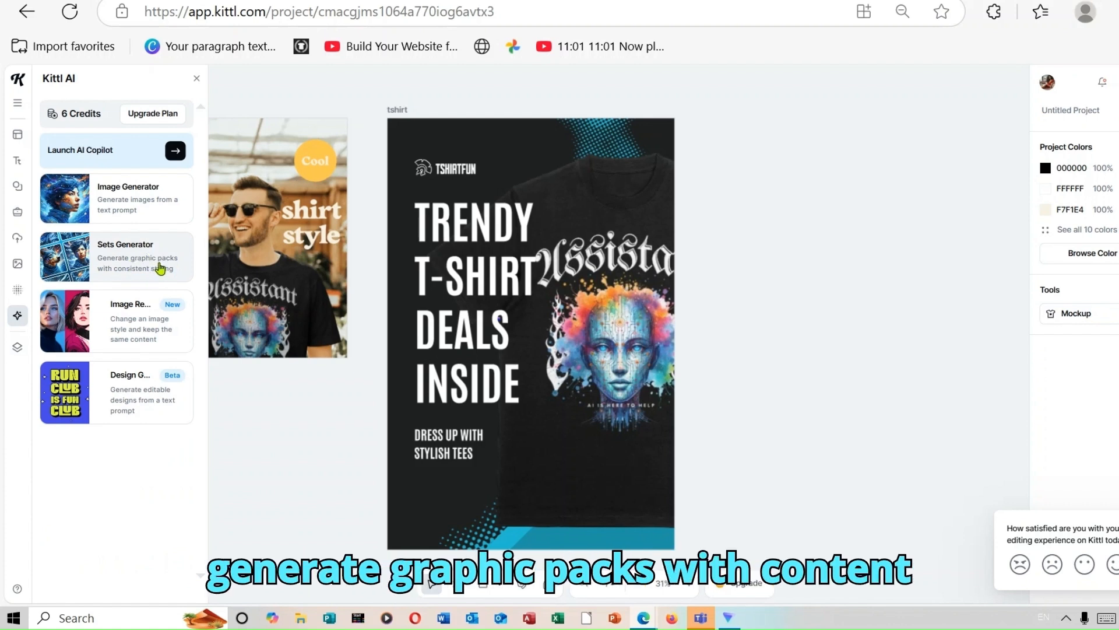
{"action": "left_click", "coordinate": [157, 265]}
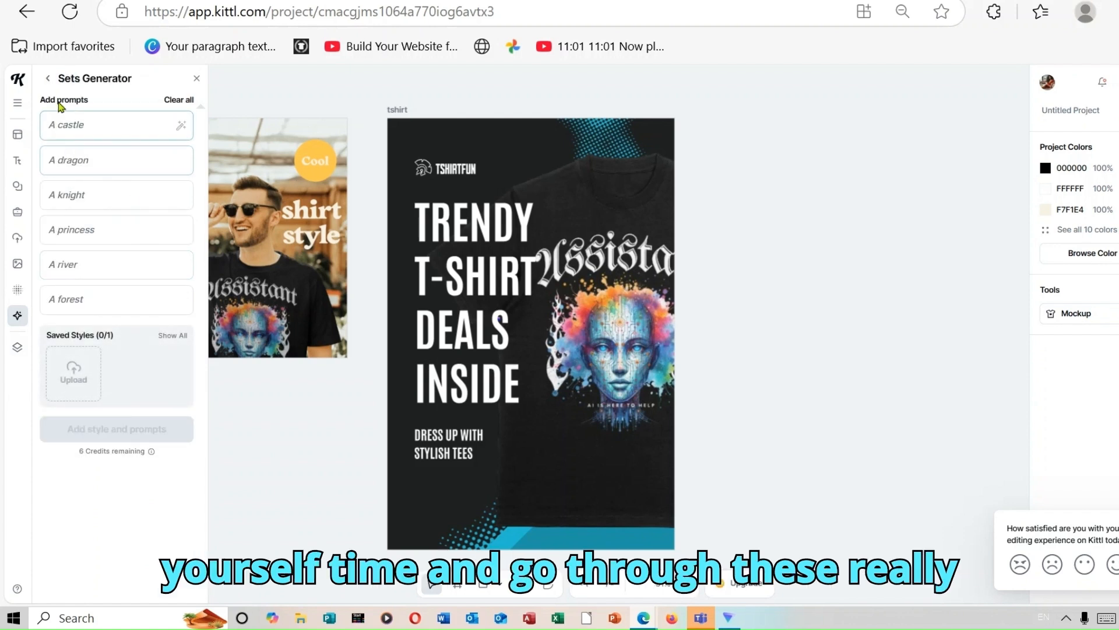
{"action": "left_click", "coordinate": [48, 83]}
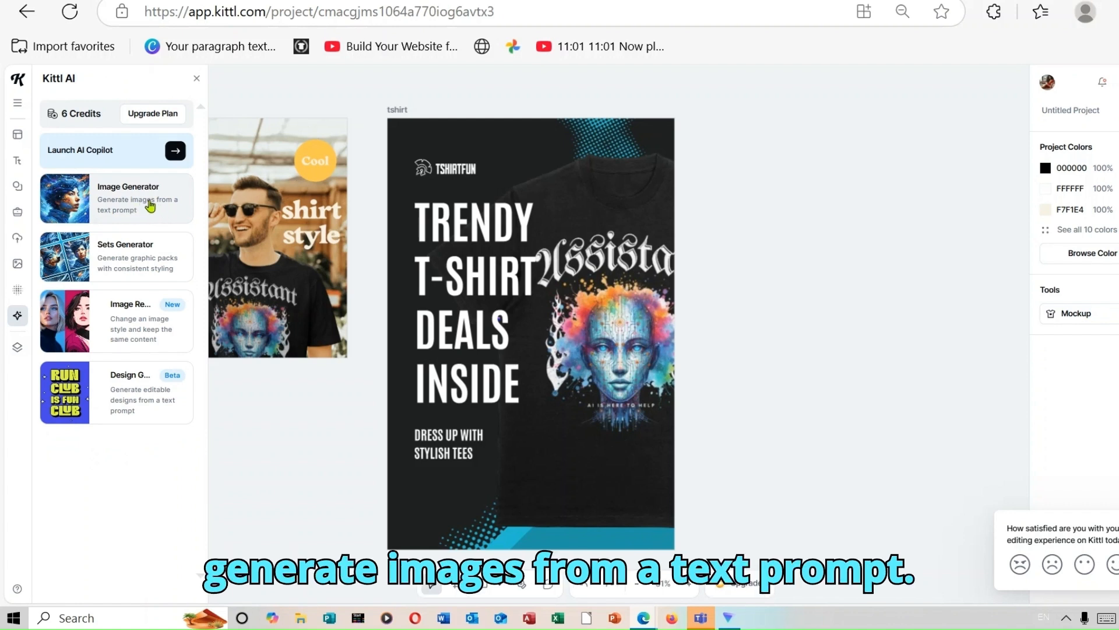
{"action": "left_click", "coordinate": [153, 206]}
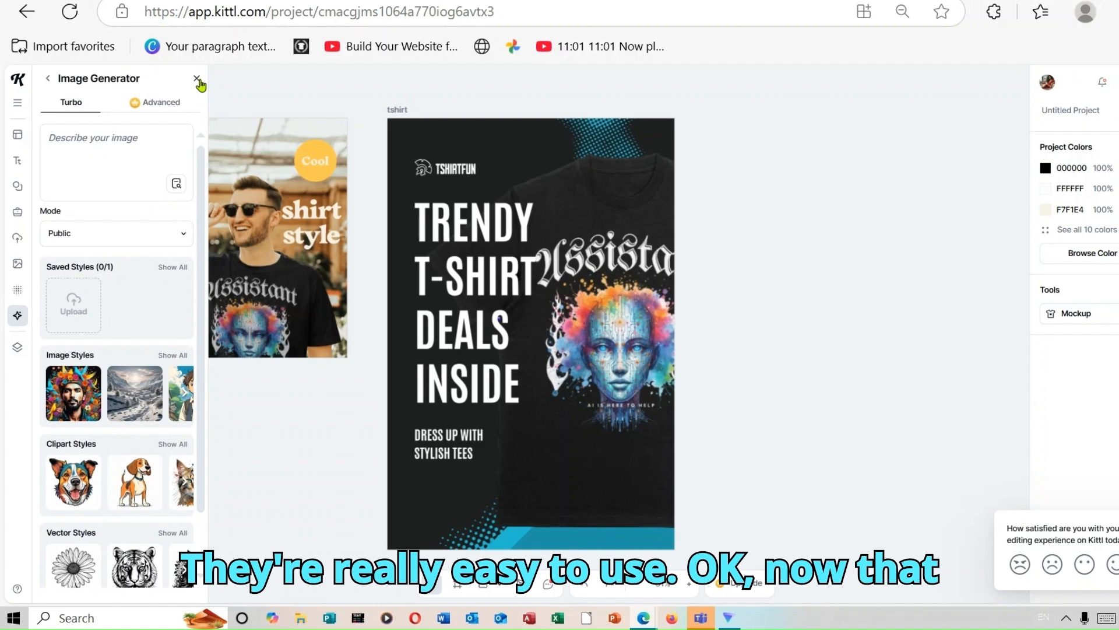
{"action": "left_click", "coordinate": [197, 78]}
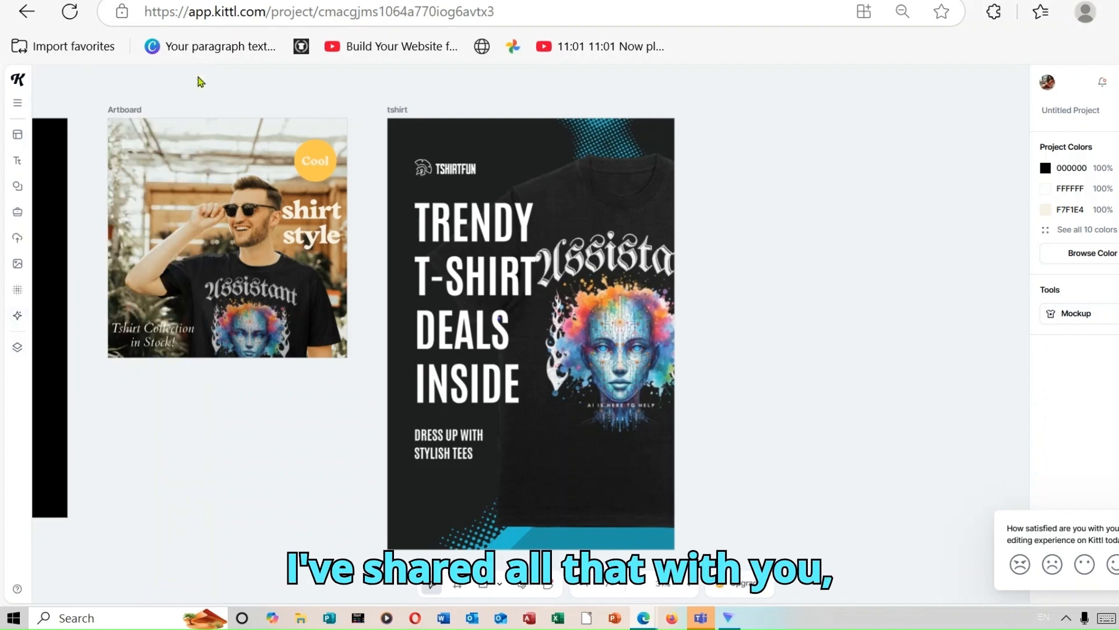